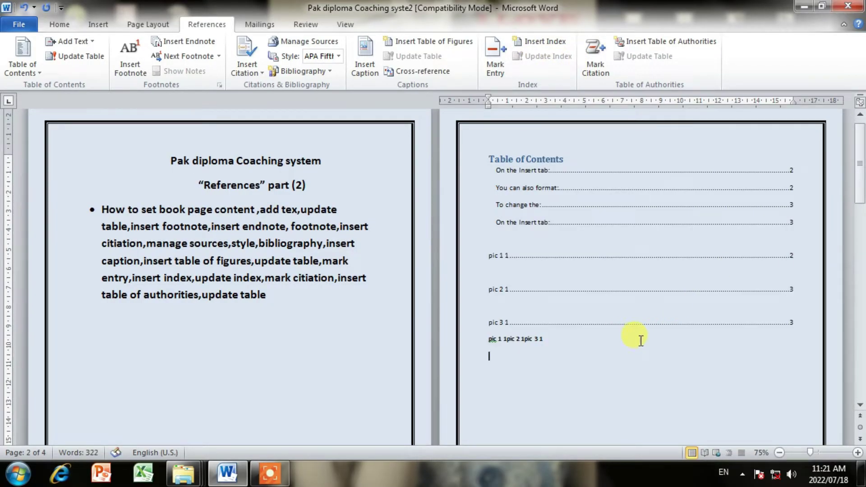
Start an index entry below the figure list field, then cancel it without marking
{"action": "right_click", "coordinate": [493, 344]}
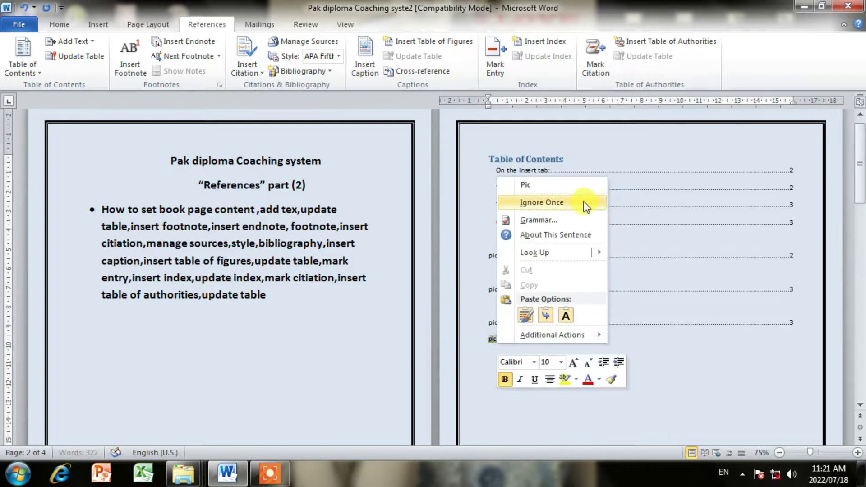
{"action": "key", "text": "Escape"}
{"action": "key", "text": "Down"}
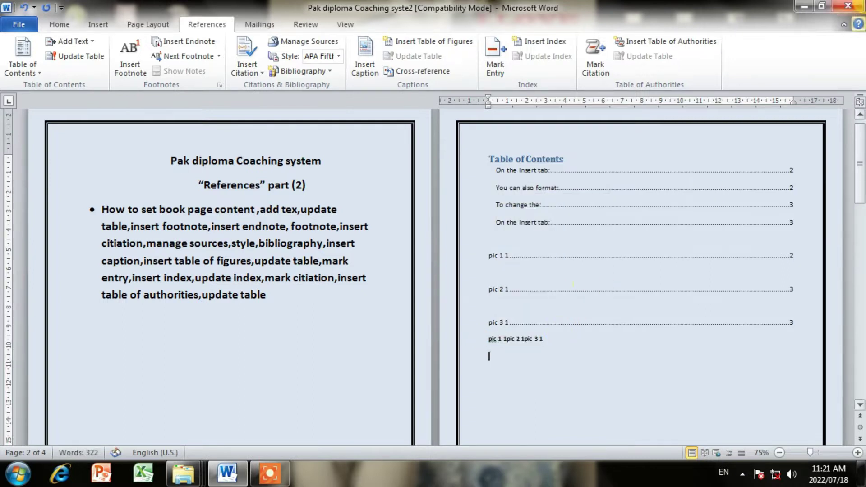
{"action": "left_click", "coordinate": [504, 71]}
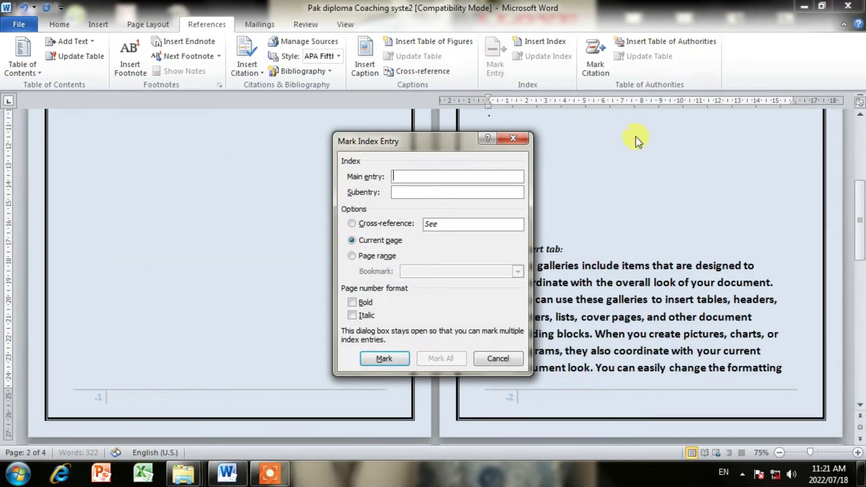
{"action": "left_click", "coordinate": [513, 138]}
Delete the blank line above the 'On the Insert tab' heading
{"action": "scroll", "coordinate": [691, 318], "scroll_direction": "up", "scroll_amount": 3}
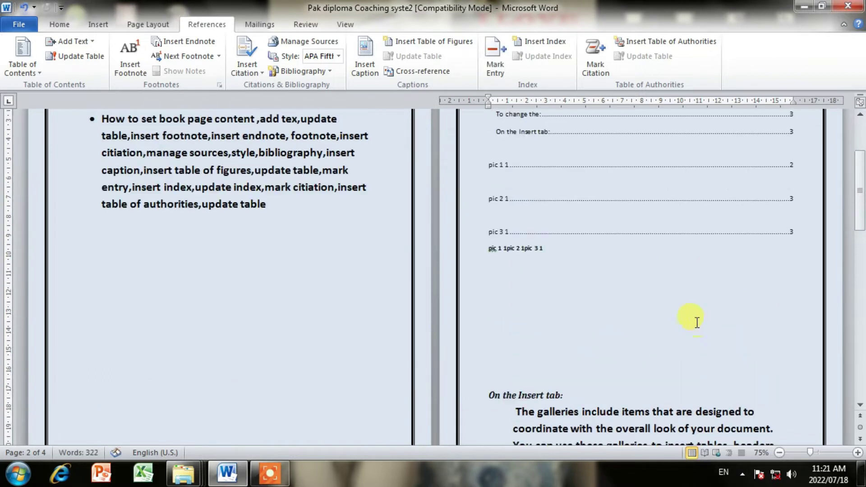
{"action": "scroll", "coordinate": [676, 306], "scroll_direction": "up", "scroll_amount": 2}
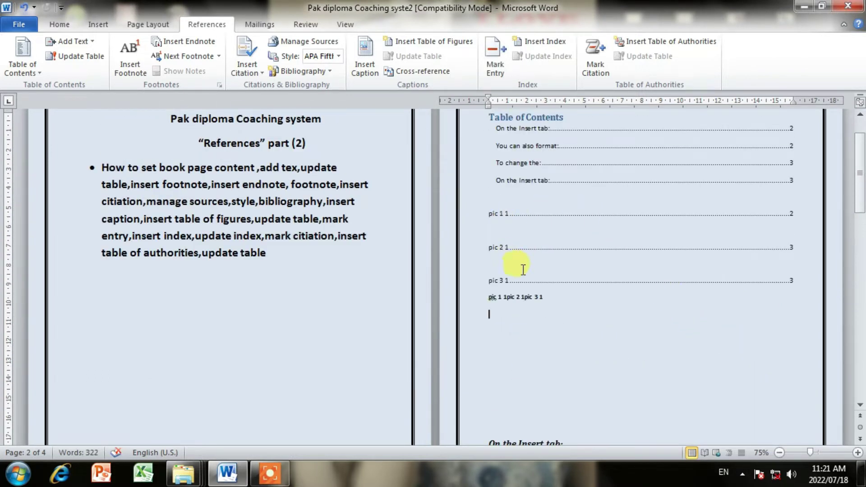
{"action": "scroll", "coordinate": [558, 331], "scroll_direction": "down", "scroll_amount": 3}
{"action": "scroll", "coordinate": [506, 330], "scroll_direction": "down", "scroll_amount": 2}
{"action": "left_click", "coordinate": [493, 207]}
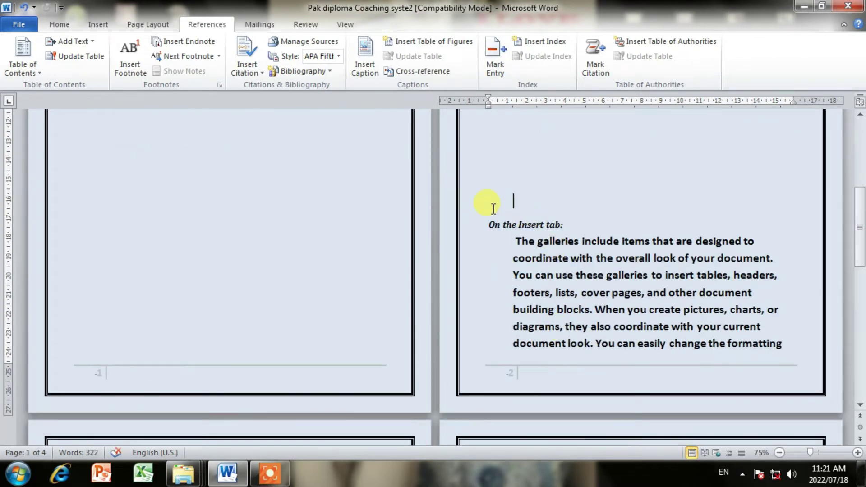
{"action": "key", "text": "Delete"}
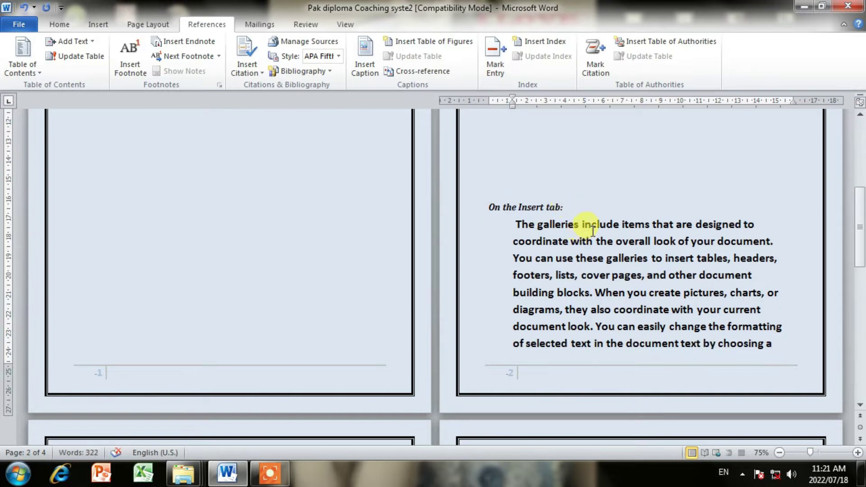
Mark 'galleries' in that paragraph as an index entry
{"action": "left_click_drag", "start_coordinate": [539, 222], "coordinate": [569, 225]}
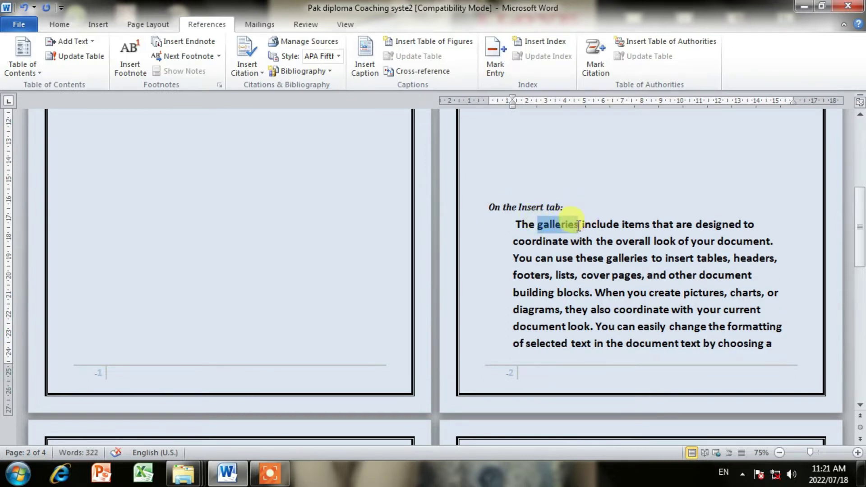
{"action": "left_click", "coordinate": [494, 67]}
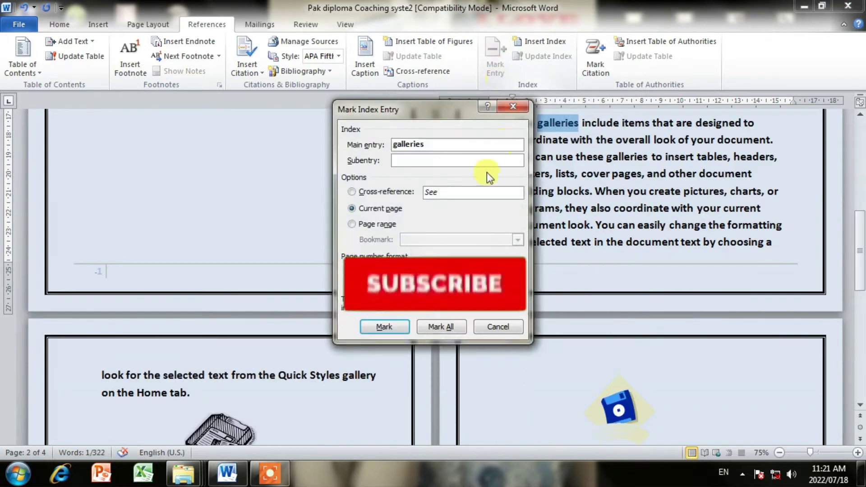
{"action": "left_click", "coordinate": [404, 329]}
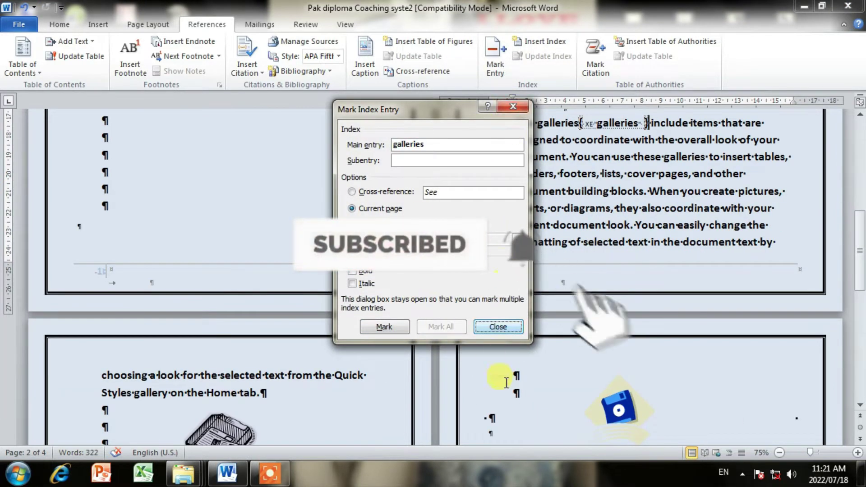
{"action": "left_click", "coordinate": [505, 328]}
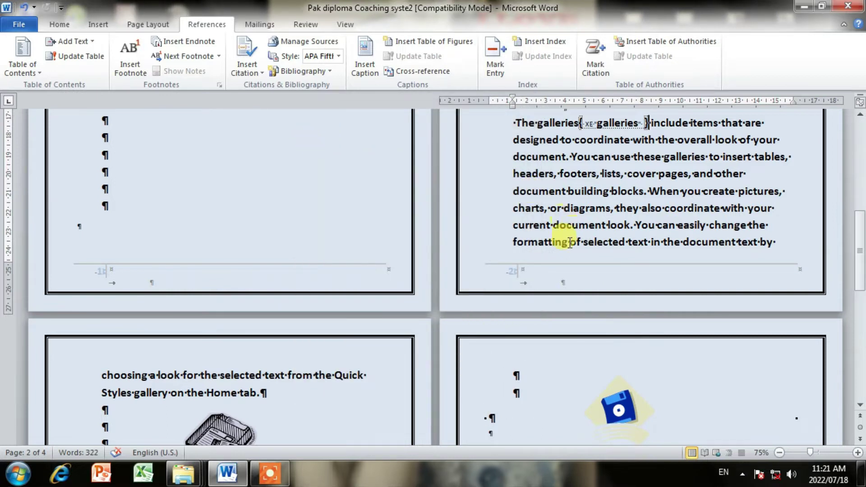
{"action": "scroll", "coordinate": [569, 242], "scroll_direction": "down", "scroll_amount": 1}
{"action": "scroll", "coordinate": [569, 242], "scroll_direction": "down", "scroll_amount": 1}
{"action": "scroll", "coordinate": [569, 243], "scroll_direction": "down", "scroll_amount": 1}
{"action": "scroll", "coordinate": [567, 239], "scroll_direction": "down", "scroll_amount": 2}
{"action": "scroll", "coordinate": [567, 239], "scroll_direction": "down", "scroll_amount": 2}
{"action": "scroll", "coordinate": [557, 232], "scroll_direction": "down", "scroll_amount": 2}
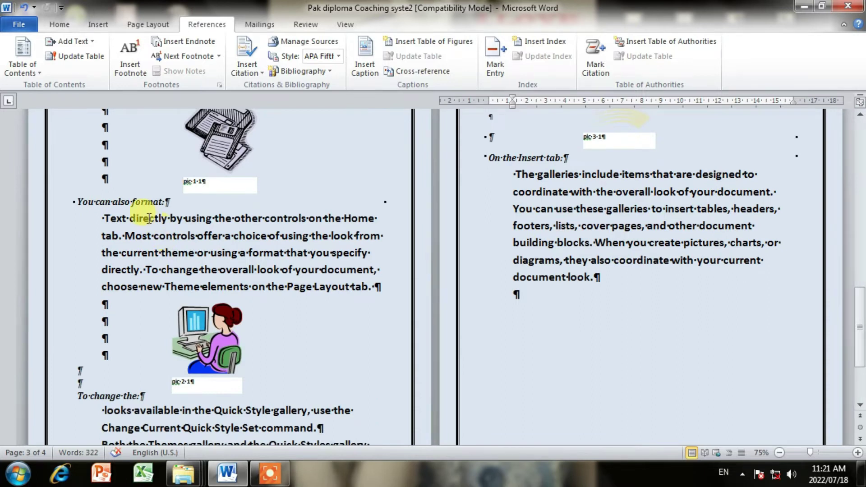
Mark 'document' in the 'To change' paragraph on page 3 as an index entry
{"action": "scroll", "coordinate": [326, 269], "scroll_direction": "down", "scroll_amount": 3}
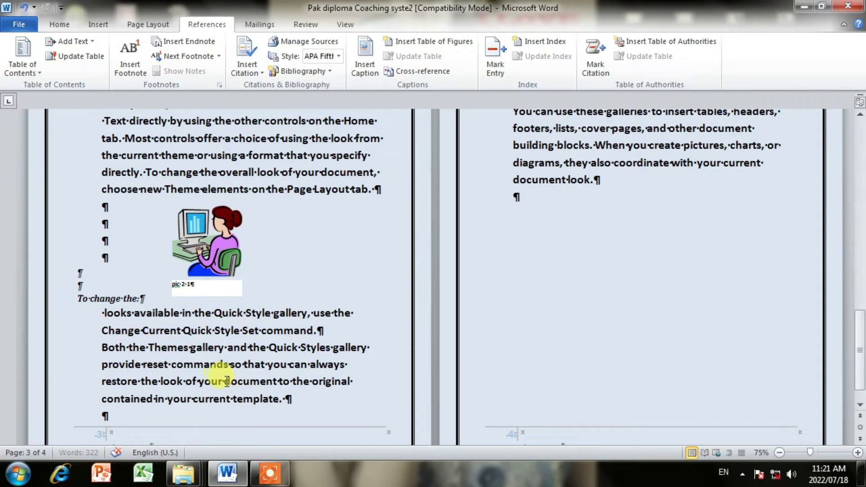
{"action": "left_click_drag", "start_coordinate": [226, 381], "coordinate": [280, 379]}
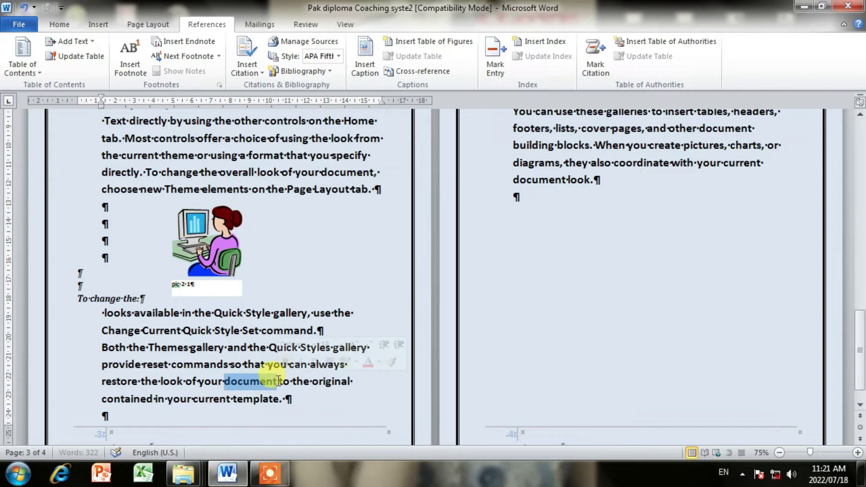
{"action": "left_click", "coordinate": [488, 59]}
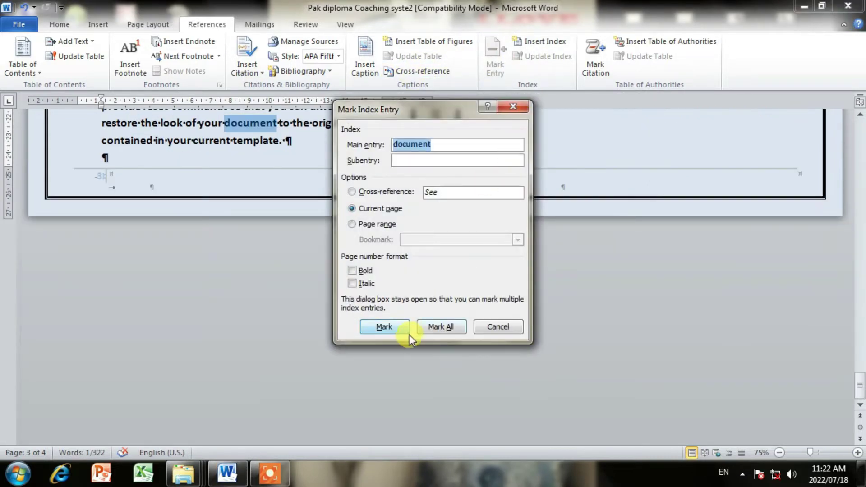
{"action": "left_click", "coordinate": [403, 331]}
{"action": "left_click", "coordinate": [512, 330]}
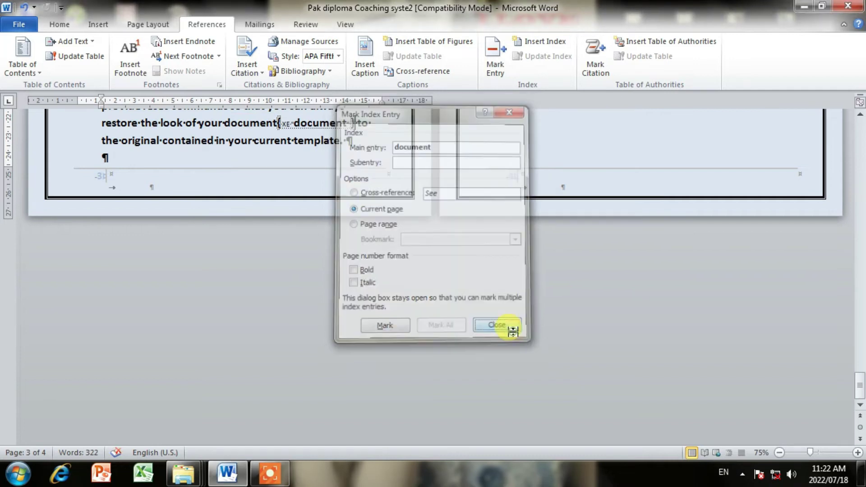
{"action": "scroll", "coordinate": [435, 241], "scroll_direction": "up", "scroll_amount": 3}
{"action": "scroll", "coordinate": [436, 242], "scroll_direction": "up", "scroll_amount": 10}
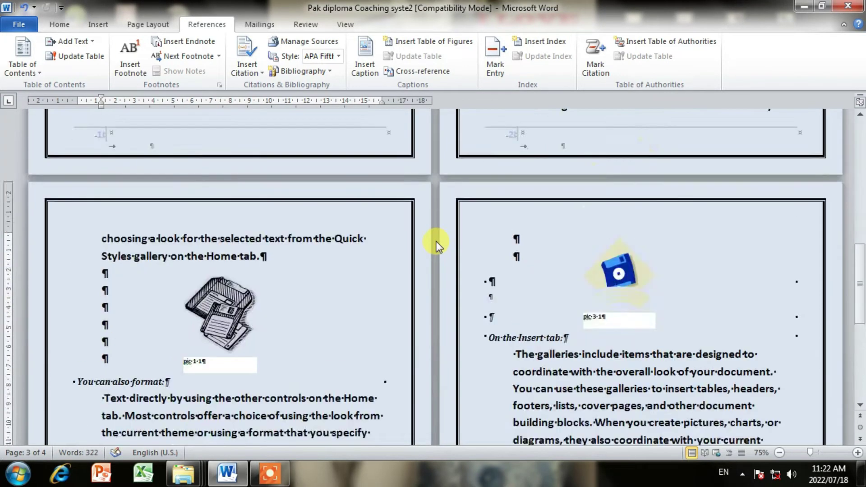
{"action": "scroll", "coordinate": [437, 241], "scroll_direction": "up", "scroll_amount": 5}
{"action": "left_click", "coordinate": [59, 24]}
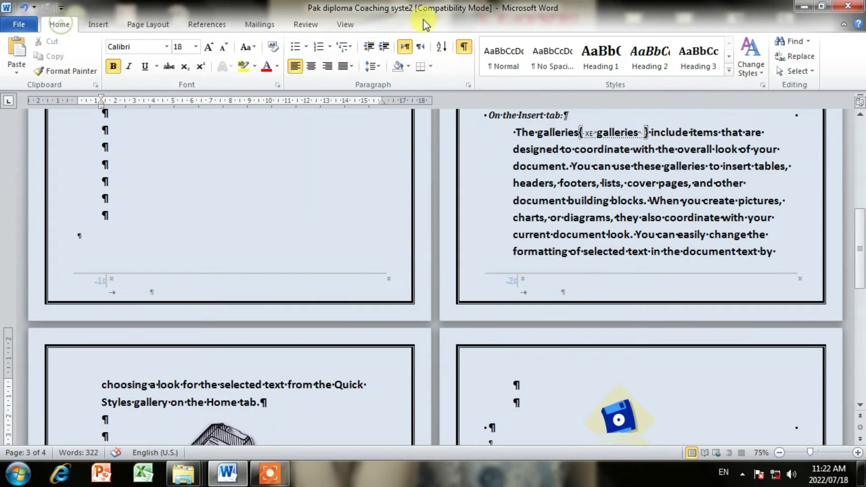
Turn off Show/Hide ¶ to hide the XE field codes and scroll back to the Table of Contents
{"action": "left_click", "coordinate": [463, 47]}
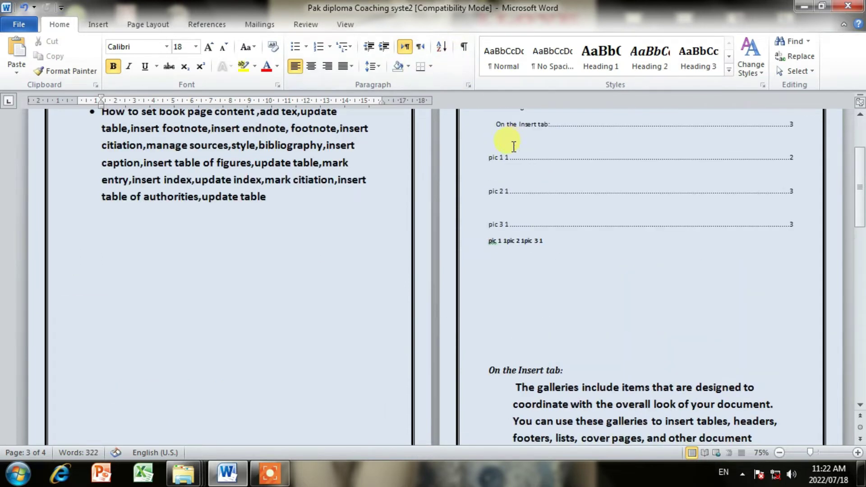
{"action": "left_click", "coordinate": [404, 46]}
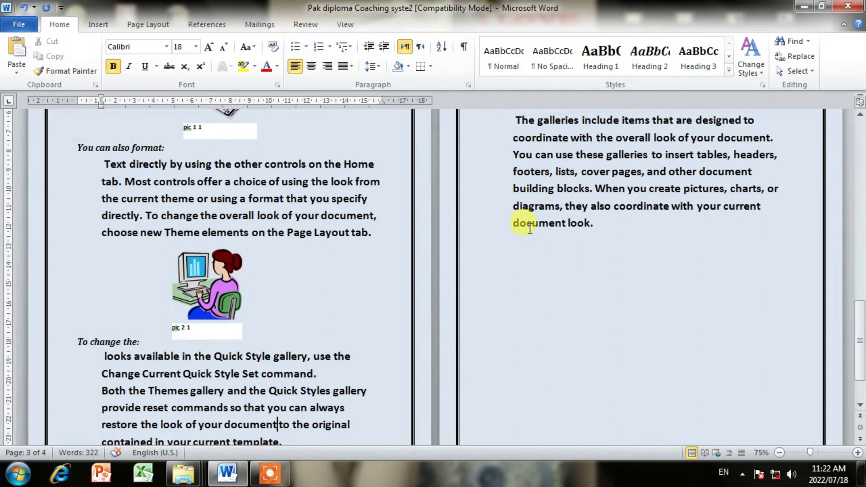
{"action": "scroll", "coordinate": [530, 228], "scroll_direction": "down", "scroll_amount": 2}
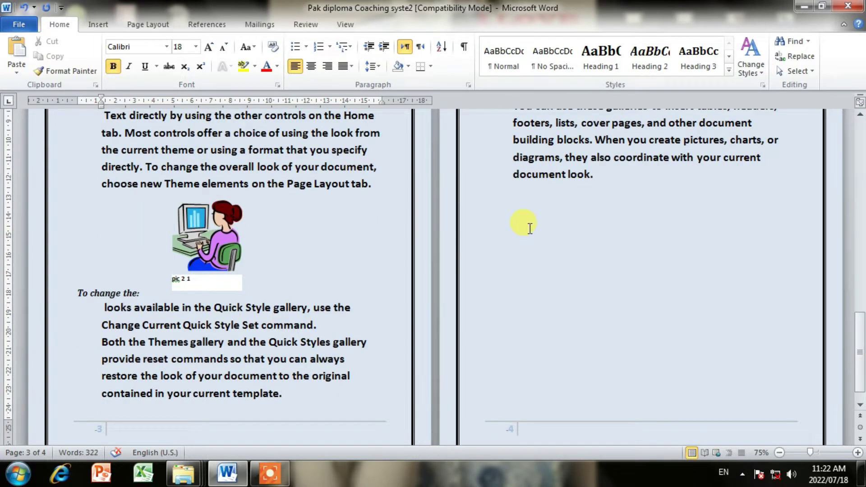
{"action": "scroll", "coordinate": [621, 181], "scroll_direction": "up", "scroll_amount": 8}
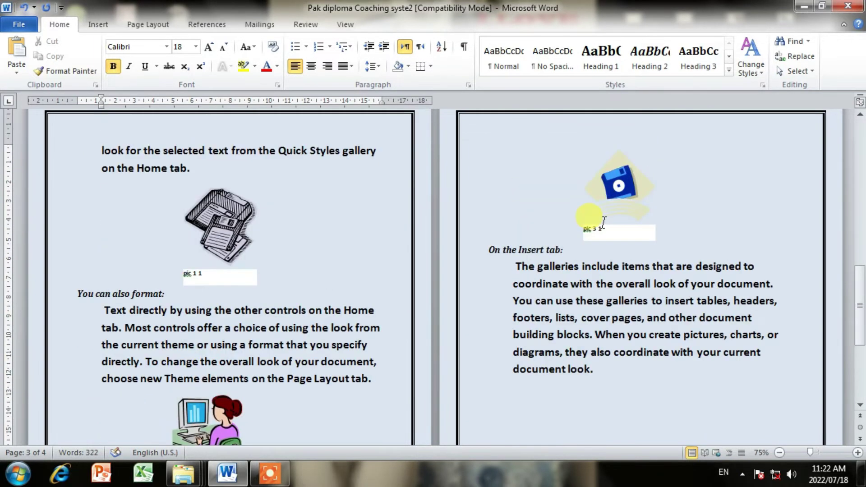
{"action": "scroll", "coordinate": [603, 222], "scroll_direction": "up", "scroll_amount": 5}
{"action": "scroll", "coordinate": [605, 222], "scroll_direction": "down", "scroll_amount": 4}
{"action": "scroll", "coordinate": [605, 222], "scroll_direction": "up", "scroll_amount": 4}
{"action": "scroll", "coordinate": [605, 222], "scroll_direction": "up", "scroll_amount": 3}
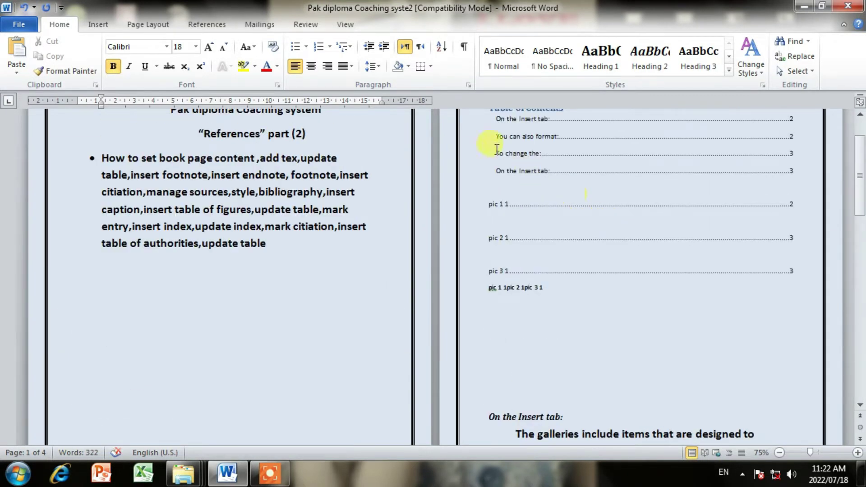
{"action": "left_click", "coordinate": [187, 25]}
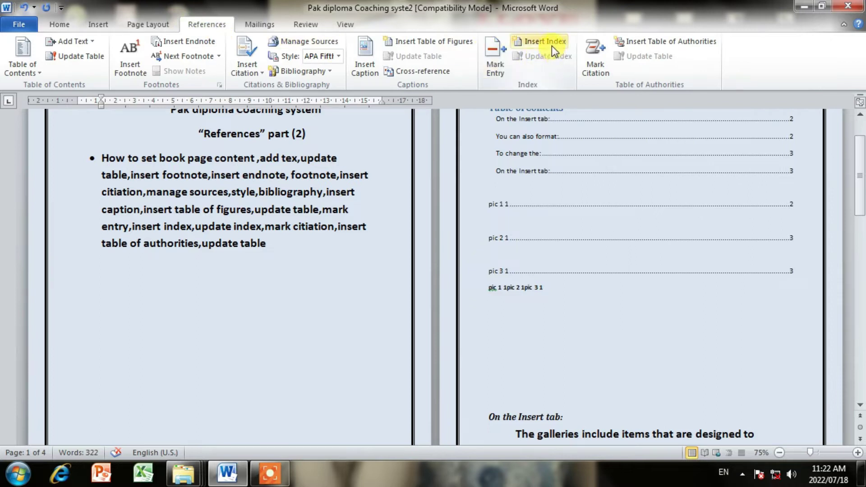
Insert an index below the figure list listing document, 3 and galleries, 2
{"action": "left_click", "coordinate": [492, 302]}
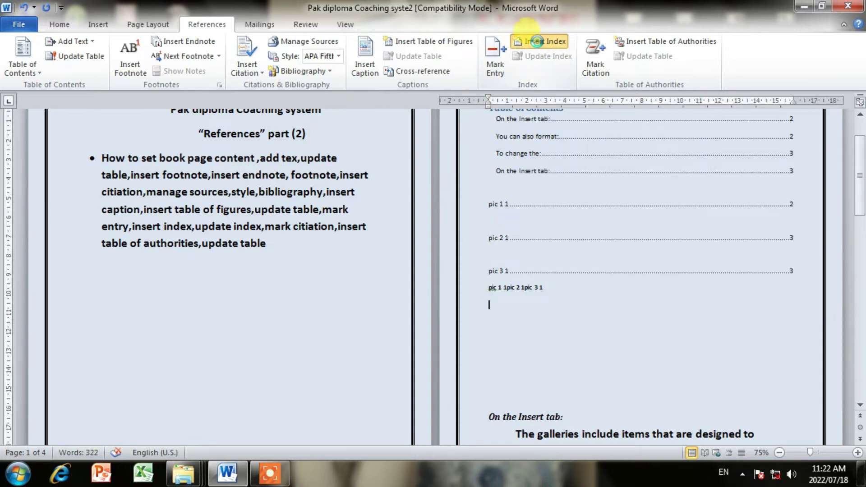
{"action": "left_click", "coordinate": [536, 42]}
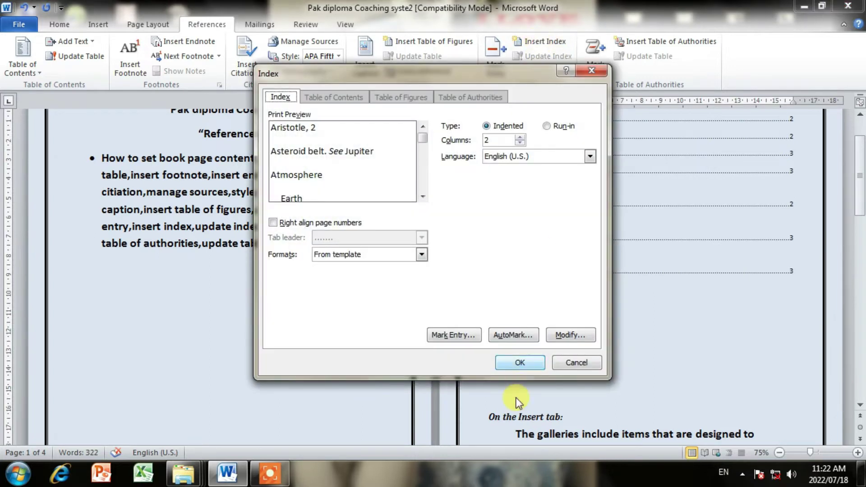
{"action": "left_click", "coordinate": [520, 363]}
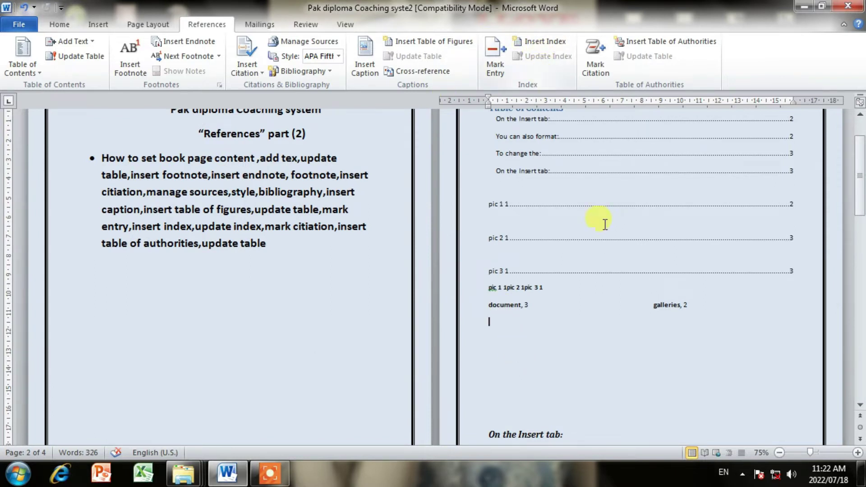
{"action": "scroll", "coordinate": [641, 334], "scroll_direction": "down", "scroll_amount": 5}
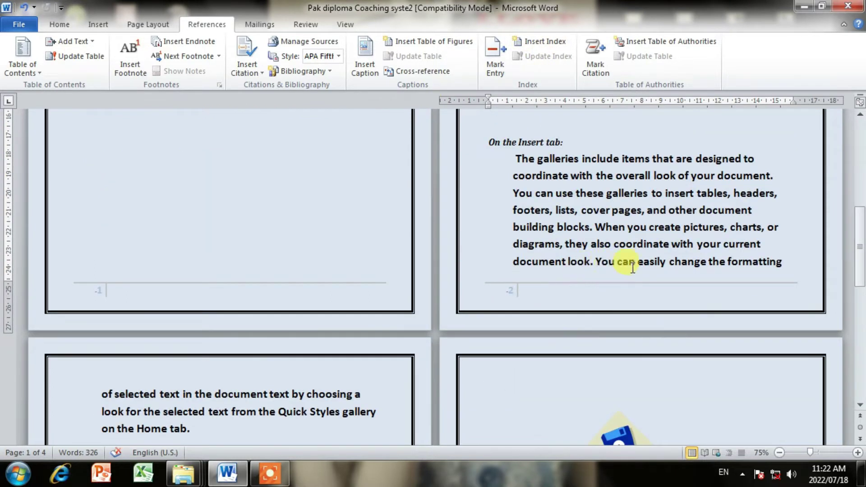
Mark 'easily' on page 2 as an index entry, then cancel the Insert Index dialog
{"action": "left_click_drag", "start_coordinate": [669, 262], "coordinate": [642, 262]}
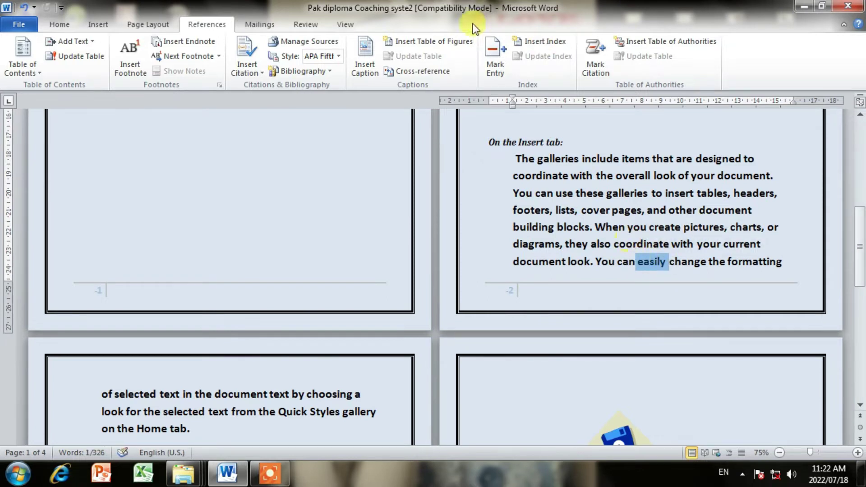
{"action": "left_click", "coordinate": [495, 68]}
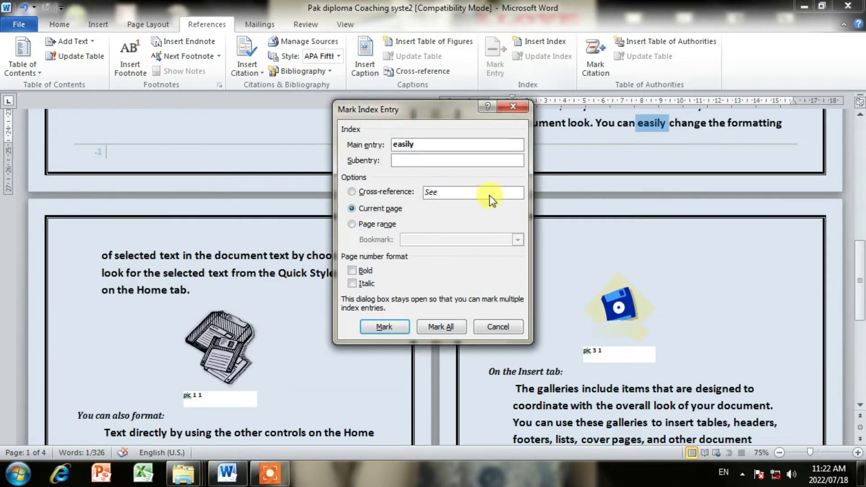
{"action": "left_click", "coordinate": [408, 326]}
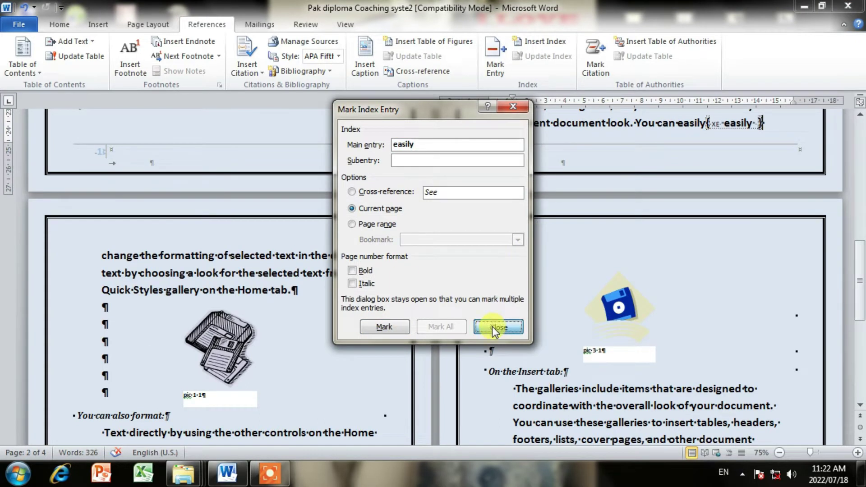
{"action": "left_click", "coordinate": [493, 326]}
{"action": "left_click", "coordinate": [554, 47]}
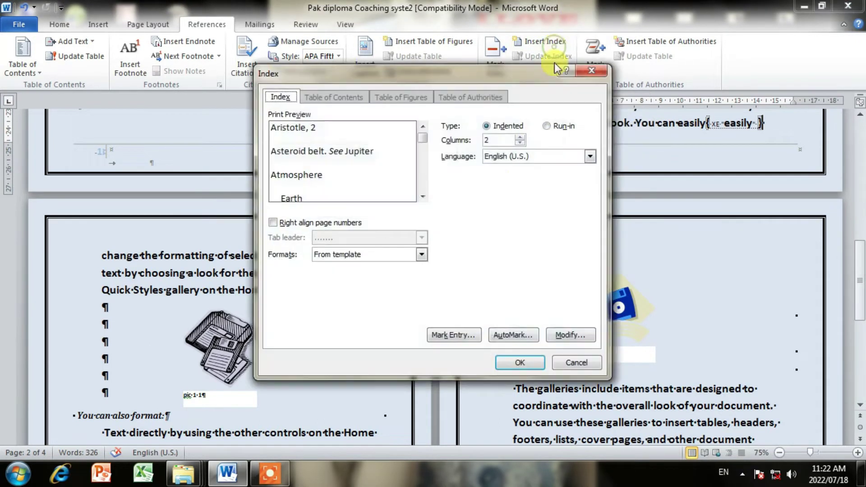
{"action": "left_click", "coordinate": [594, 69]}
Hide formatting marks and reinsert the index, replacing the existing one
{"action": "left_click", "coordinate": [59, 24]}
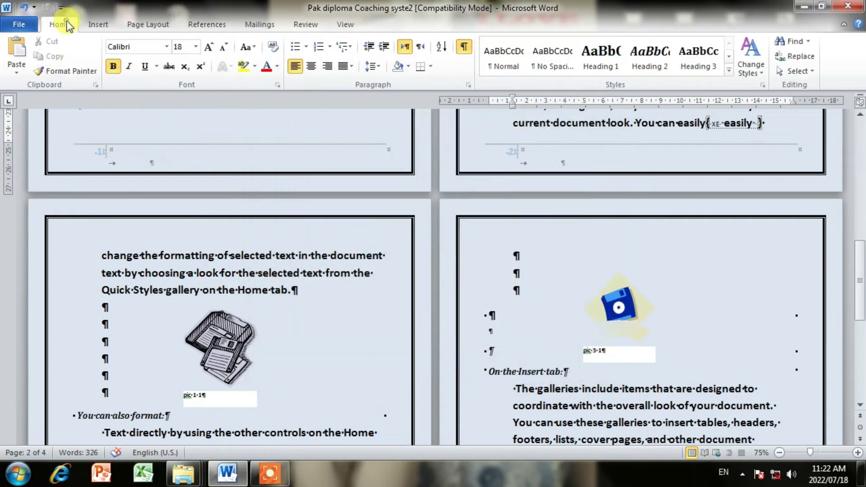
{"action": "left_click", "coordinate": [463, 46]}
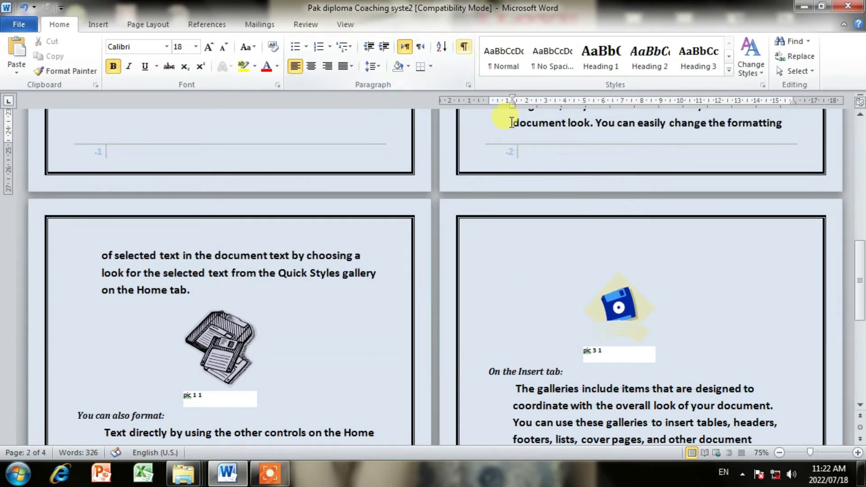
{"action": "scroll", "coordinate": [532, 139], "scroll_direction": "up", "scroll_amount": 8}
{"action": "scroll", "coordinate": [555, 155], "scroll_direction": "up", "scroll_amount": 3}
{"action": "left_click", "coordinate": [580, 282]}
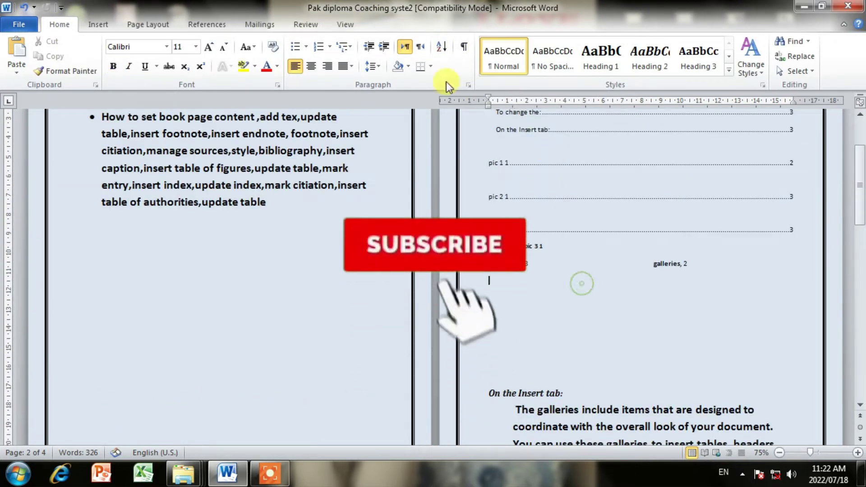
{"action": "left_click", "coordinate": [204, 25]}
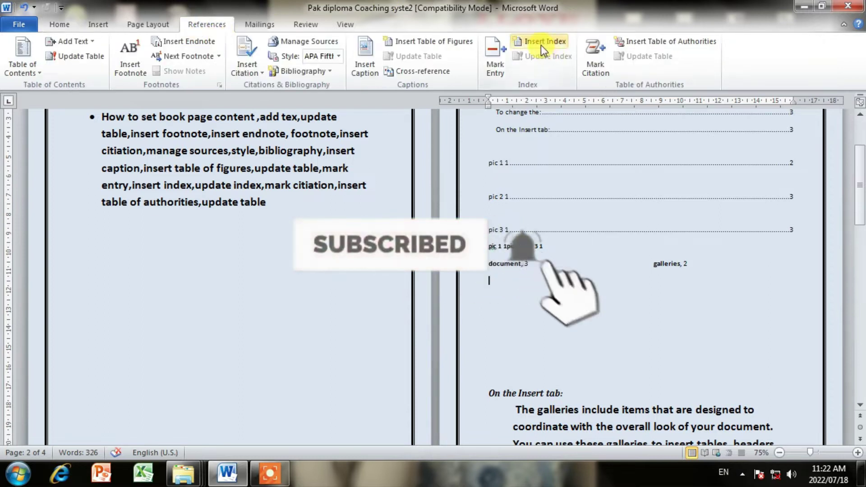
{"action": "left_click", "coordinate": [540, 45]}
{"action": "left_click", "coordinate": [514, 361]}
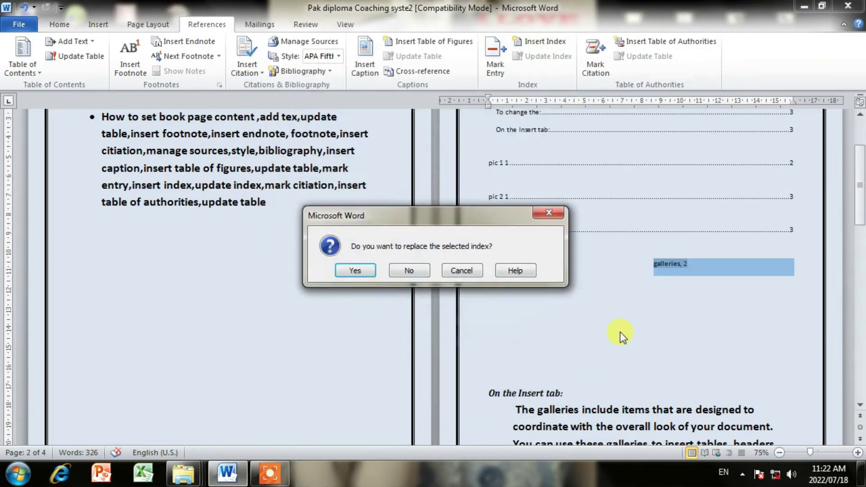
{"action": "left_click", "coordinate": [356, 271]}
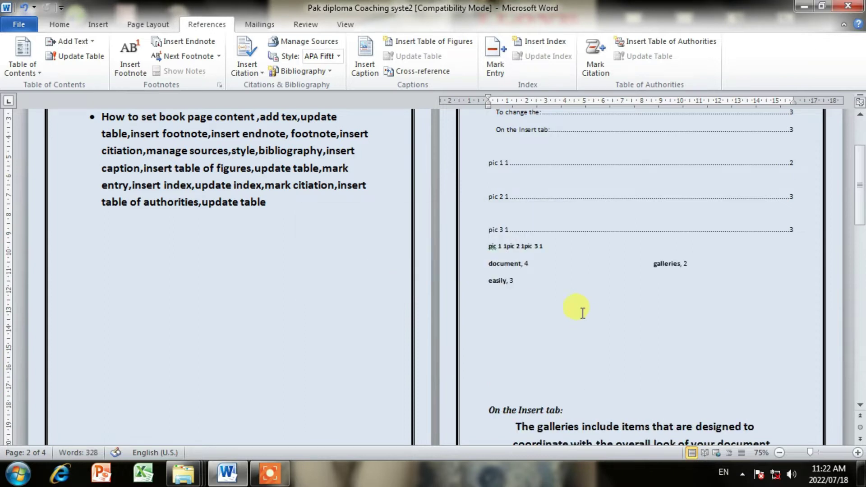
Update the index so it lists easily, 3, document, 4 and galleries, 2
{"action": "scroll", "coordinate": [595, 329], "scroll_direction": "up", "scroll_amount": 2}
{"action": "scroll", "coordinate": [595, 330], "scroll_direction": "down", "scroll_amount": 6}
{"action": "scroll", "coordinate": [596, 329], "scroll_direction": "up", "scroll_amount": 6}
{"action": "scroll", "coordinate": [595, 329], "scroll_direction": "down", "scroll_amount": 6}
{"action": "scroll", "coordinate": [595, 329], "scroll_direction": "up", "scroll_amount": 6}
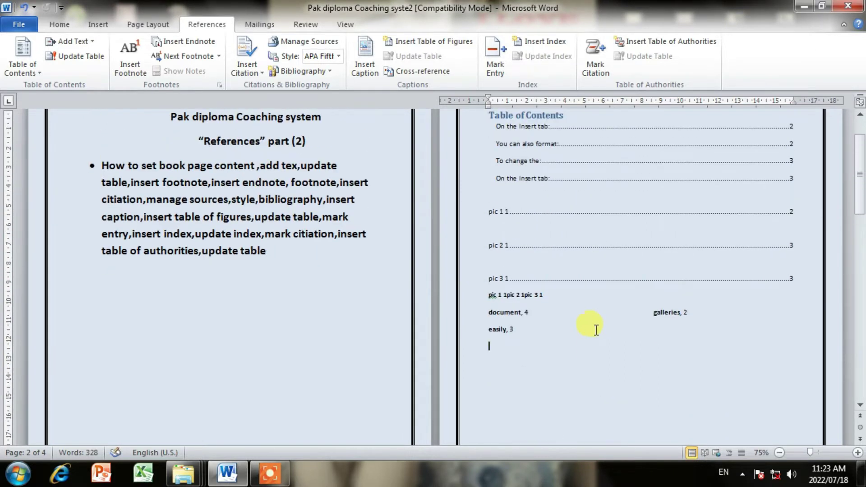
{"action": "scroll", "coordinate": [595, 330], "scroll_direction": "up", "scroll_amount": 1}
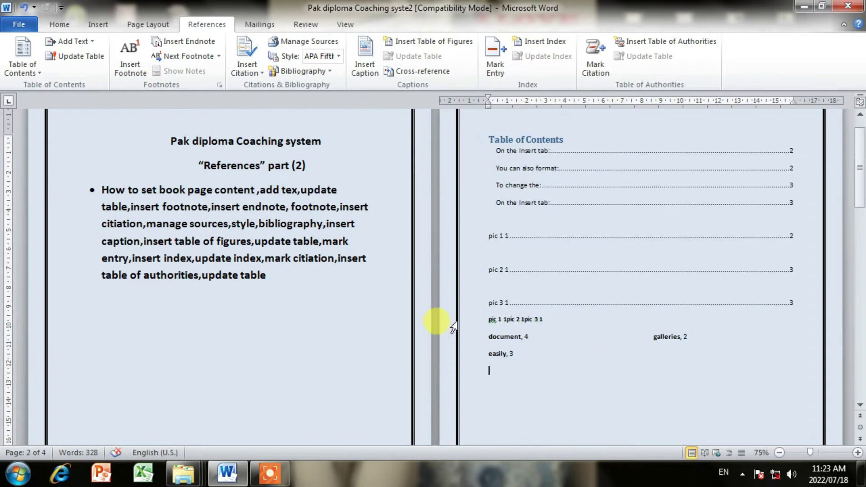
{"action": "scroll", "coordinate": [440, 325], "scroll_direction": "down", "scroll_amount": 3}
{"action": "scroll", "coordinate": [446, 324], "scroll_direction": "down", "scroll_amount": 3}
{"action": "scroll", "coordinate": [449, 324], "scroll_direction": "down", "scroll_amount": 3}
{"action": "scroll", "coordinate": [448, 323], "scroll_direction": "down", "scroll_amount": 5}
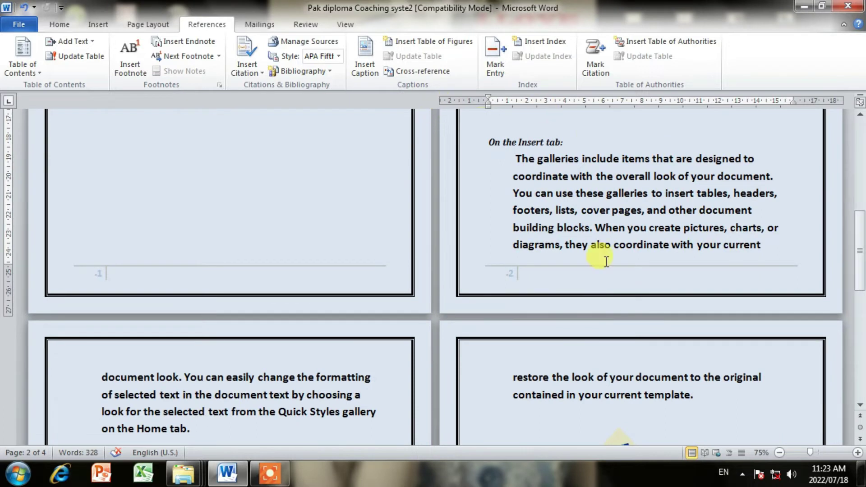
{"action": "scroll", "coordinate": [604, 260], "scroll_direction": "up", "scroll_amount": 9}
{"action": "left_click_drag", "start_coordinate": [485, 209], "coordinate": [606, 250]}
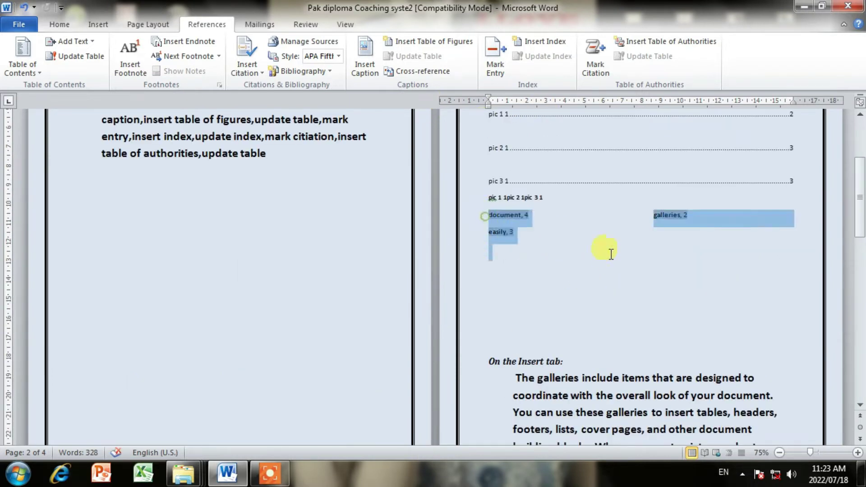
{"action": "left_click", "coordinate": [534, 55]}
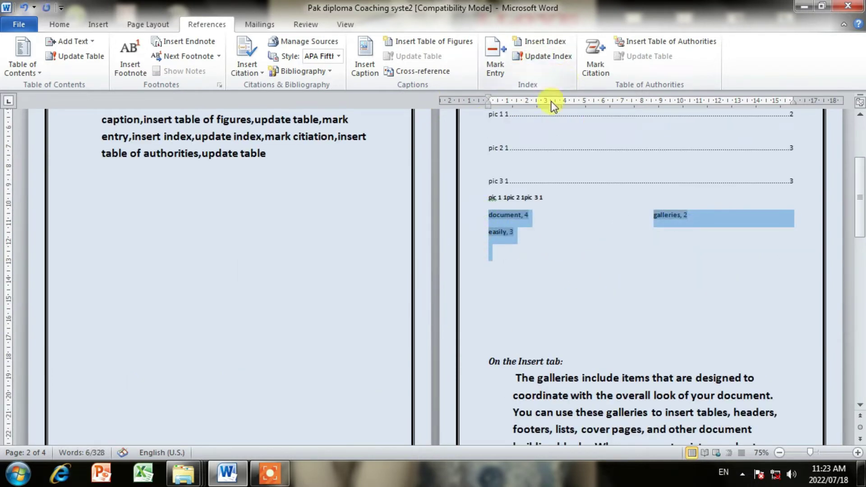
Add a blank line between the figure list and the index
{"action": "left_click", "coordinate": [806, 181]}
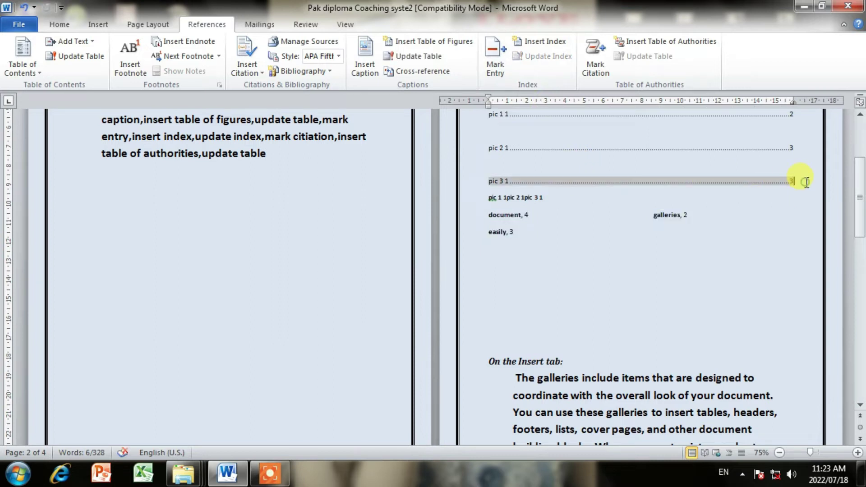
{"action": "key", "text": "Return"}
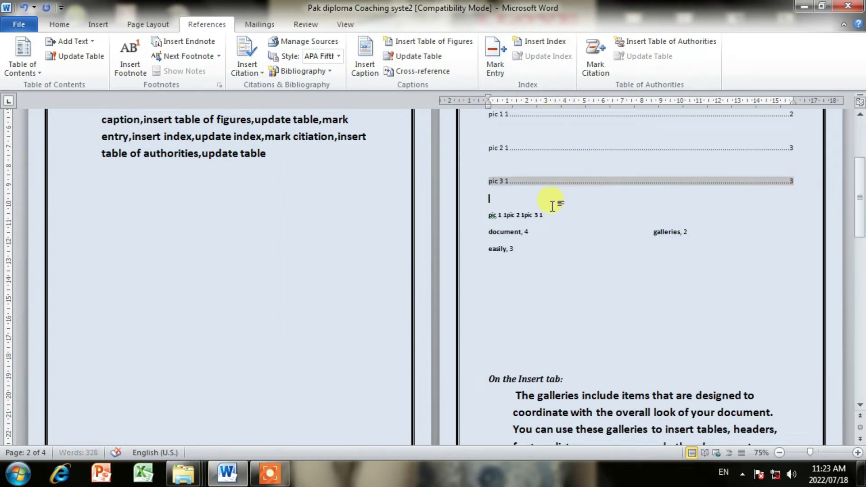
{"action": "left_click_drag", "start_coordinate": [477, 228], "coordinate": [677, 265]}
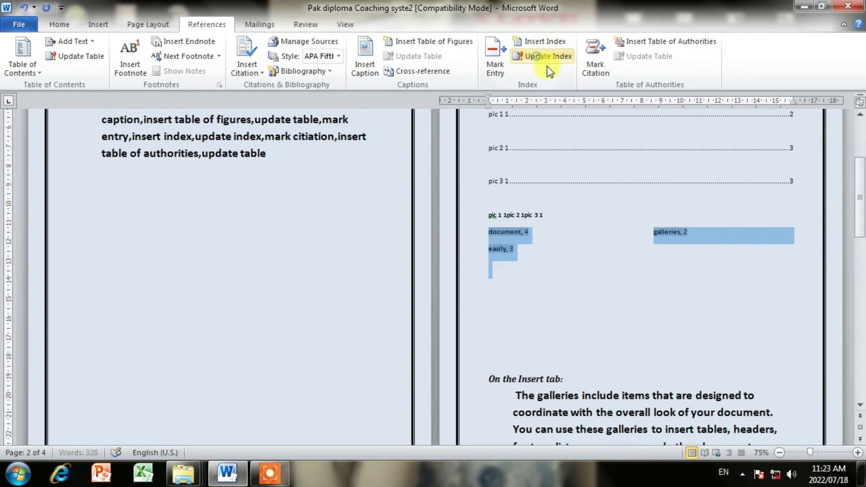
{"action": "left_click", "coordinate": [652, 260]}
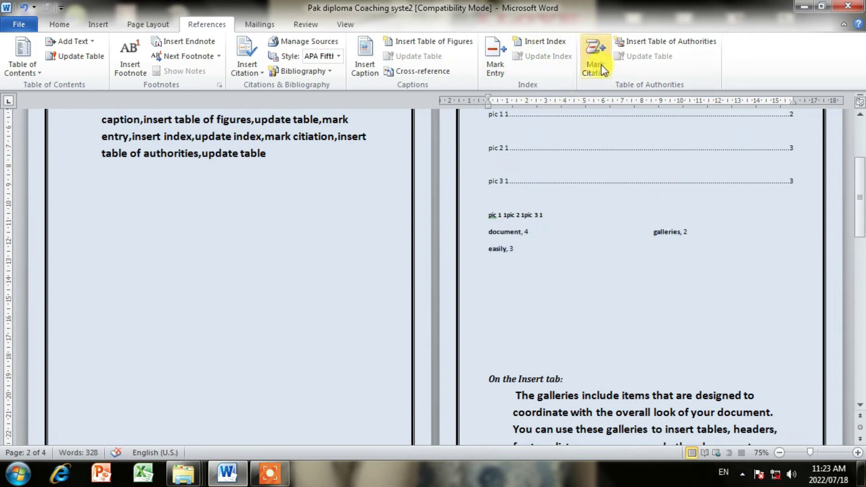
{"action": "scroll", "coordinate": [604, 266], "scroll_direction": "down", "scroll_amount": 5}
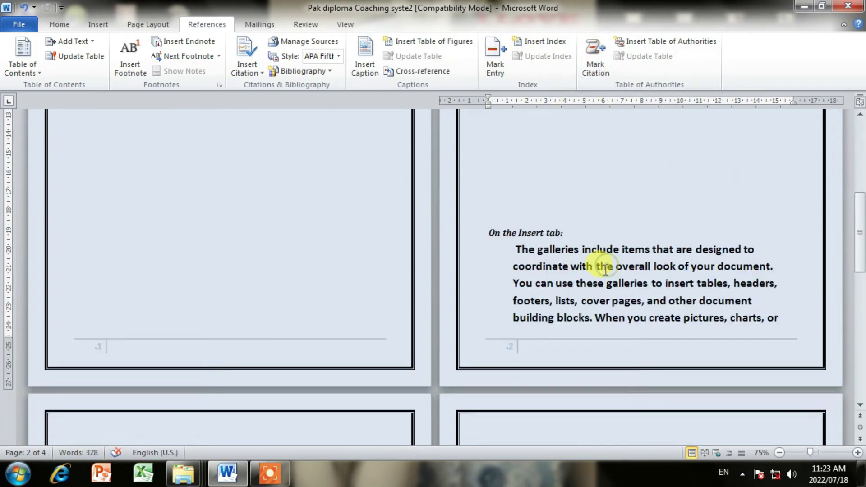
Mark 'choosing' on page 3 as a citation in the Cases category
{"action": "left_click", "coordinate": [606, 74]}
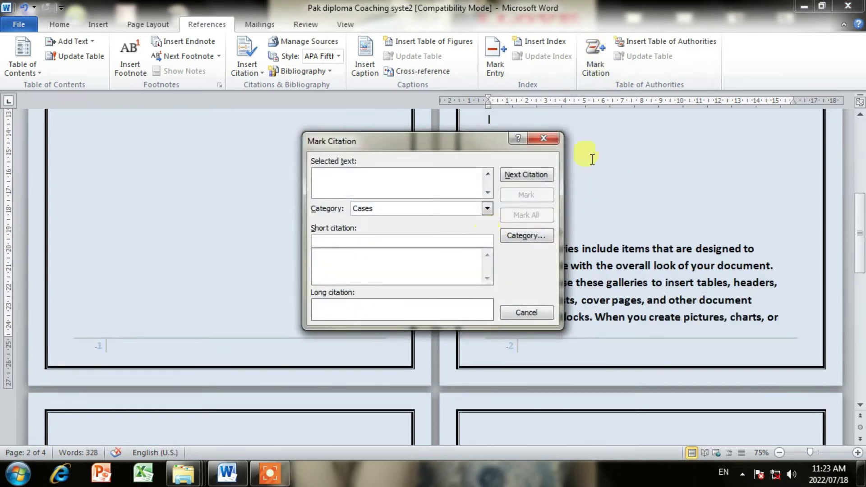
{"action": "left_click", "coordinate": [551, 138]}
{"action": "scroll", "coordinate": [603, 241], "scroll_direction": "down", "scroll_amount": 3}
{"action": "scroll", "coordinate": [496, 246], "scroll_direction": "down", "scroll_amount": 4}
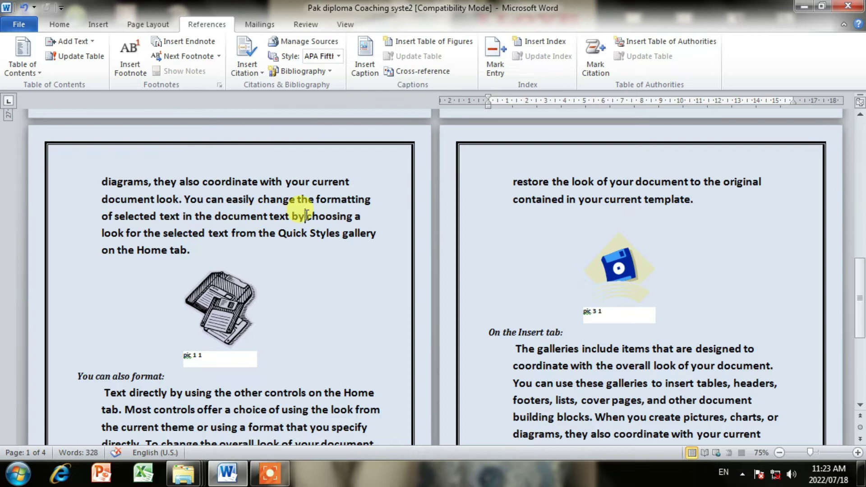
{"action": "left_click_drag", "start_coordinate": [306, 216], "coordinate": [345, 220]}
{"action": "left_click", "coordinate": [349, 215]}
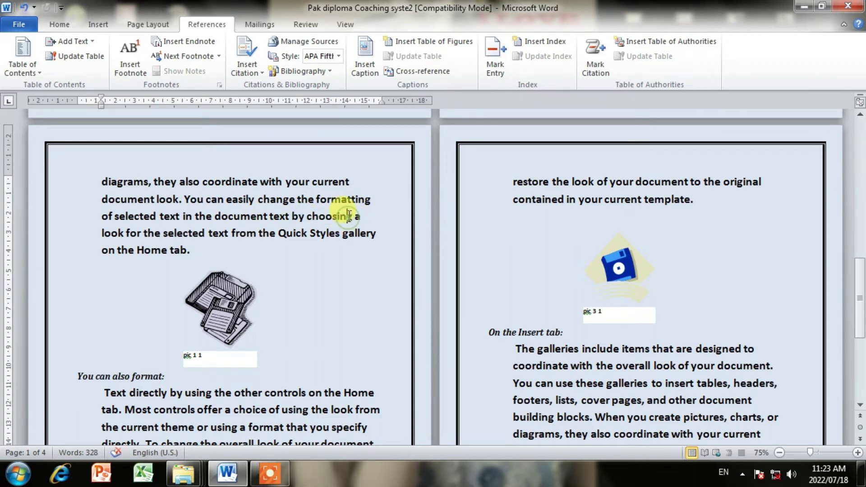
{"action": "left_click_drag", "start_coordinate": [341, 216], "coordinate": [310, 220]}
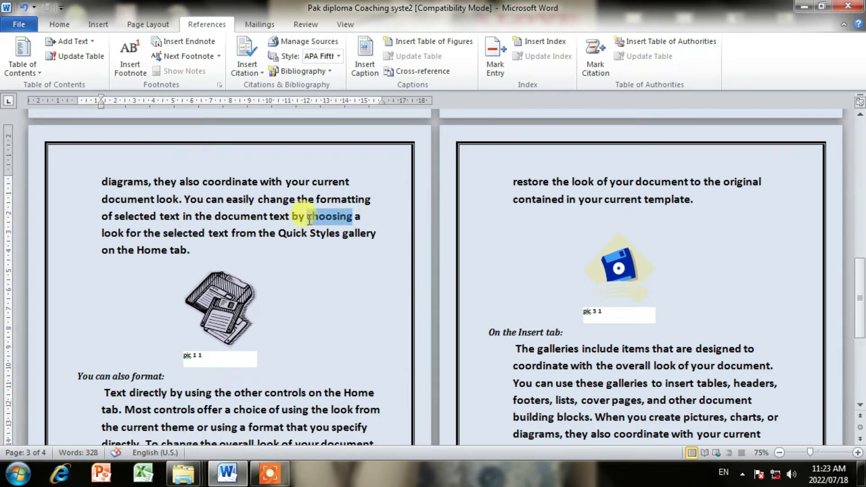
{"action": "left_click", "coordinate": [594, 59]}
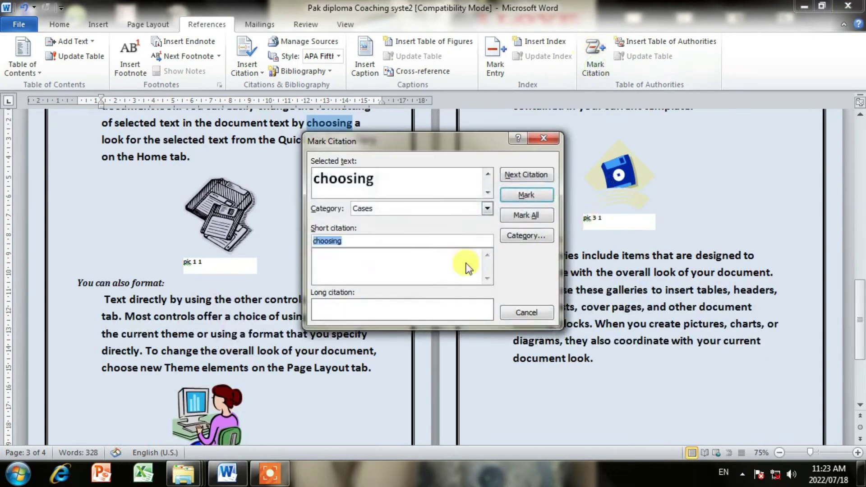
{"action": "left_click", "coordinate": [537, 193]}
{"action": "left_click", "coordinate": [533, 314]}
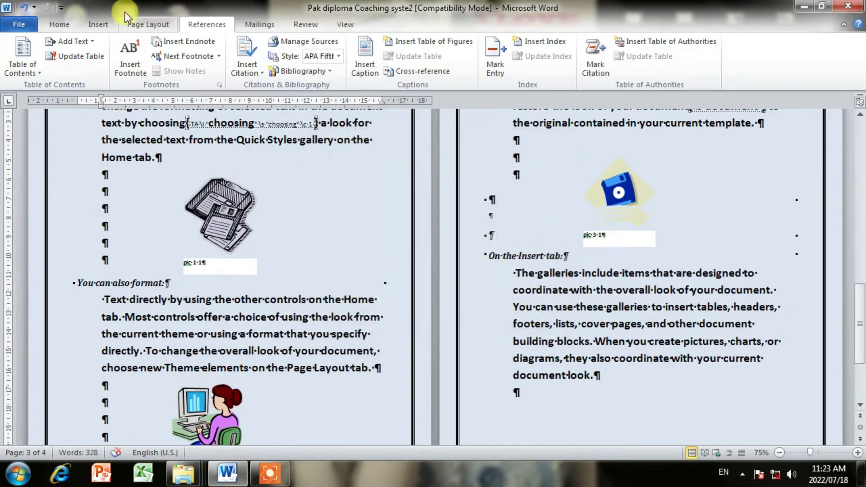
Hide formatting marks and scroll down to page 4
{"action": "left_click", "coordinate": [59, 24]}
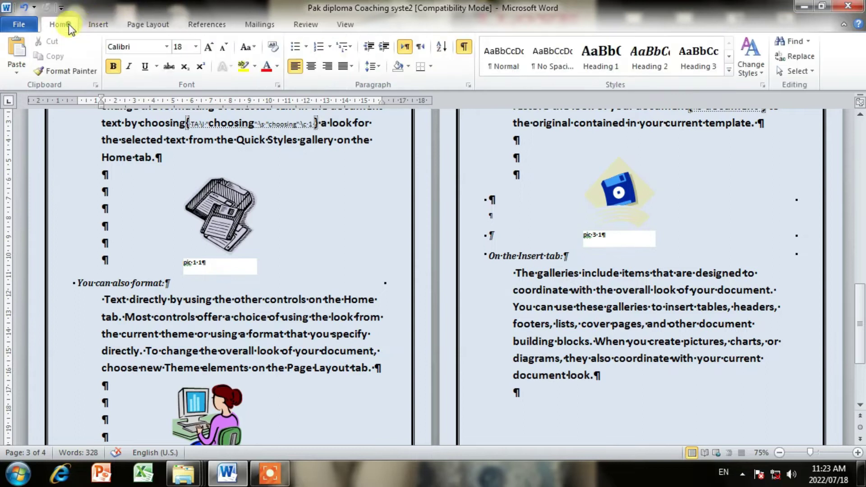
{"action": "left_click", "coordinate": [464, 46]}
{"action": "scroll", "coordinate": [576, 187], "scroll_direction": "down", "scroll_amount": 2}
{"action": "scroll", "coordinate": [599, 188], "scroll_direction": "down", "scroll_amount": 2}
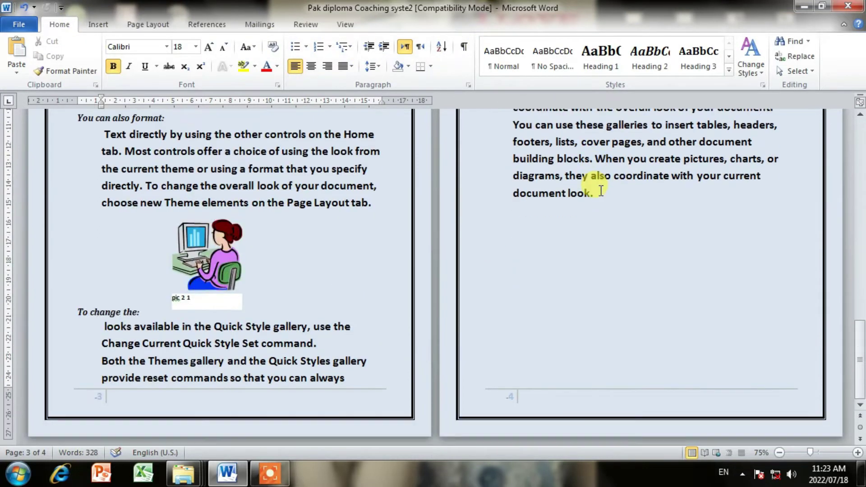
Mark 'diagrams' on page 4 as a Cases citation, then hide field codes again
{"action": "left_click_drag", "start_coordinate": [560, 176], "coordinate": [513, 176]}
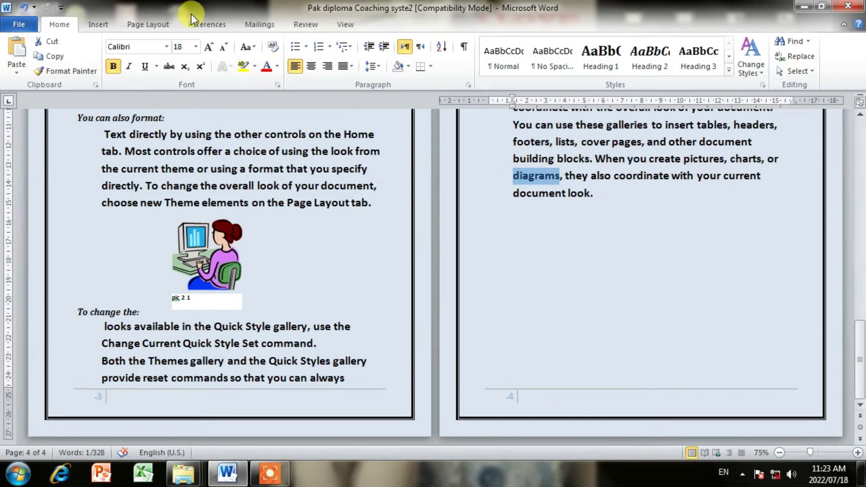
{"action": "left_click", "coordinate": [190, 26]}
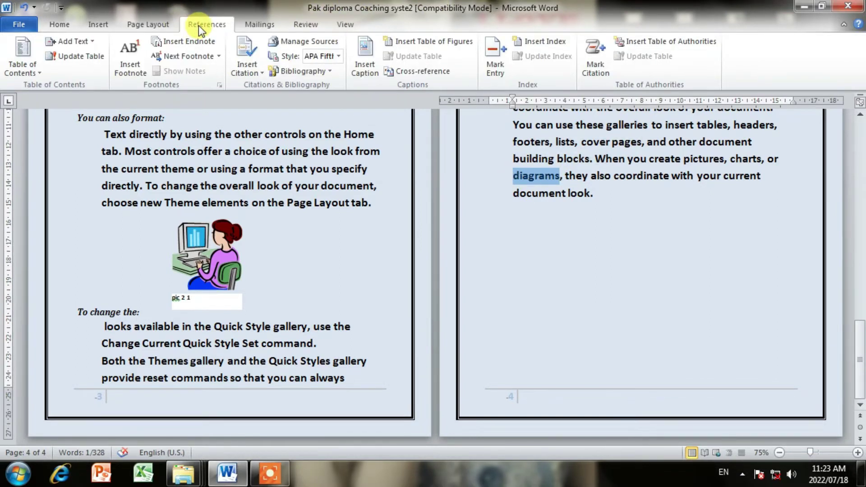
{"action": "left_click", "coordinate": [590, 75]}
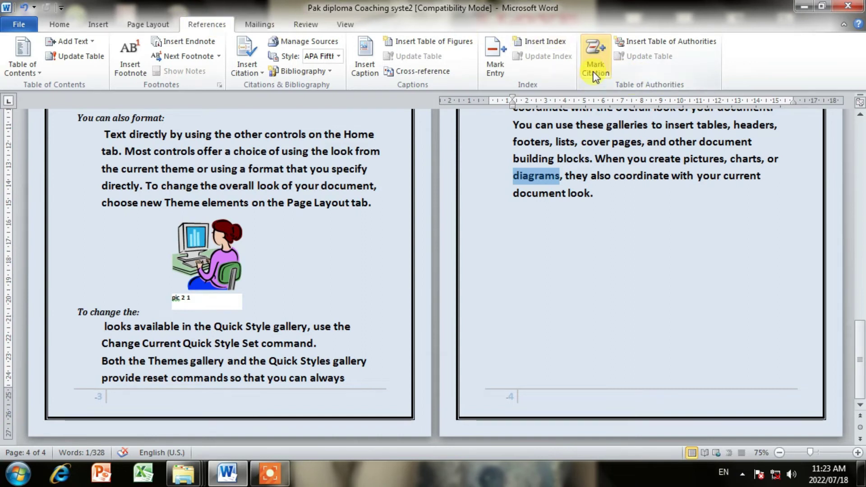
{"action": "left_click", "coordinate": [543, 197]}
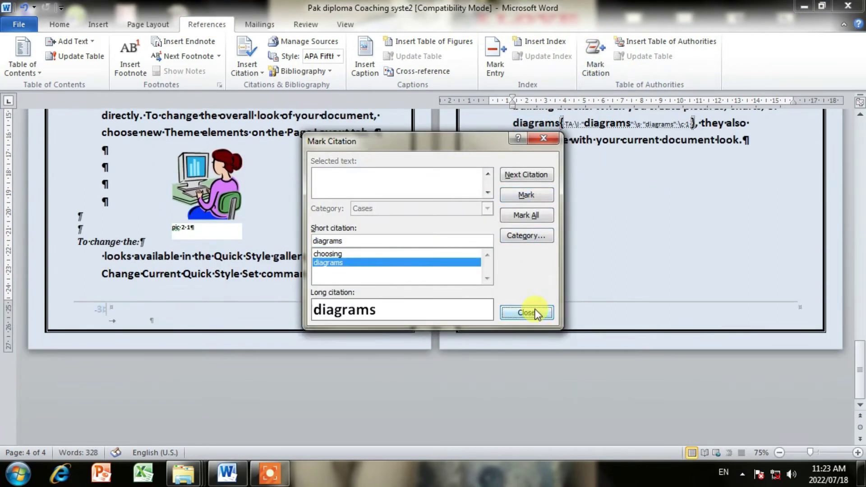
{"action": "left_click", "coordinate": [535, 310]}
{"action": "left_click", "coordinate": [65, 25]}
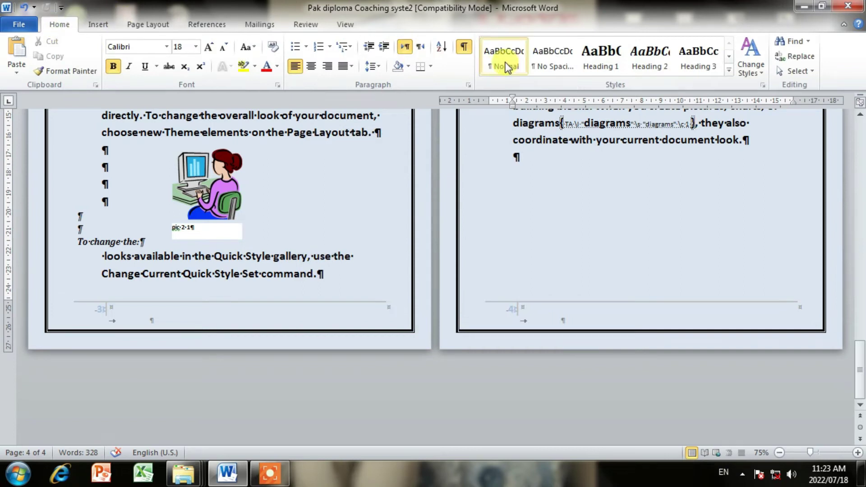
{"action": "left_click", "coordinate": [464, 46]}
{"action": "scroll", "coordinate": [579, 208], "scroll_direction": "up", "scroll_amount": 3}
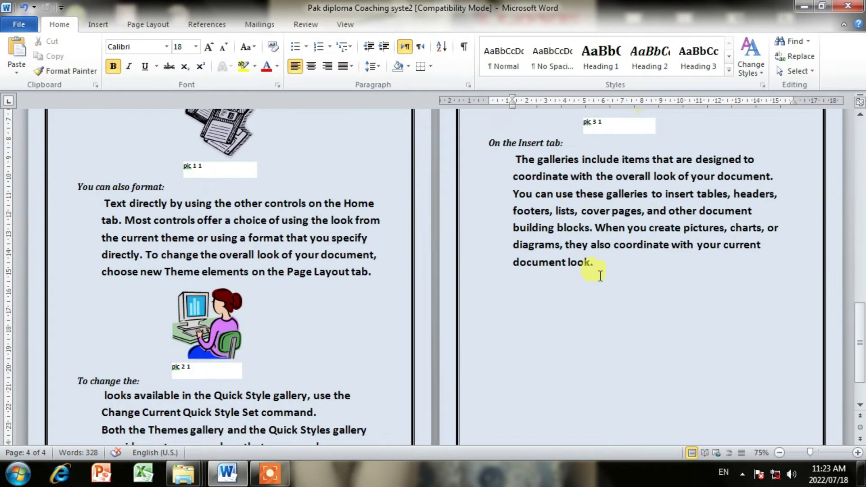
Insert a table of authorities below the index listing Cases choosing, 3 and diagrams, 4
{"action": "double_click", "coordinate": [249, 238]}
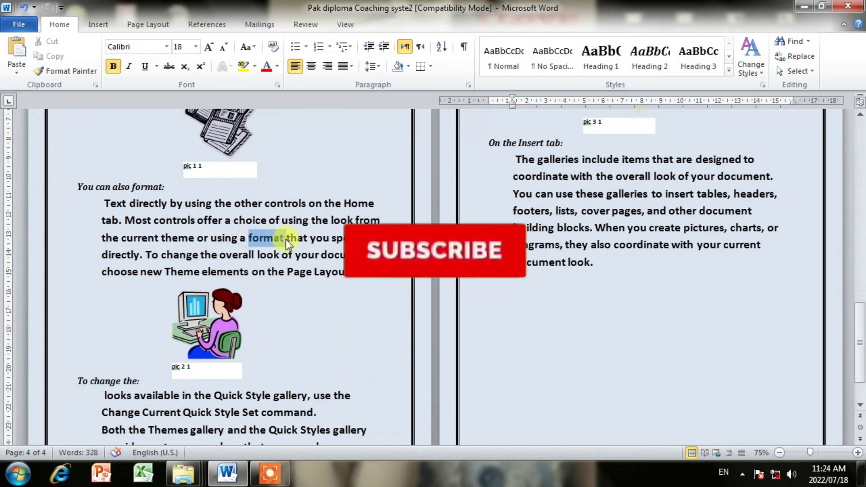
{"action": "left_click", "coordinate": [651, 343]}
{"action": "scroll", "coordinate": [648, 338], "scroll_direction": "up", "scroll_amount": 10}
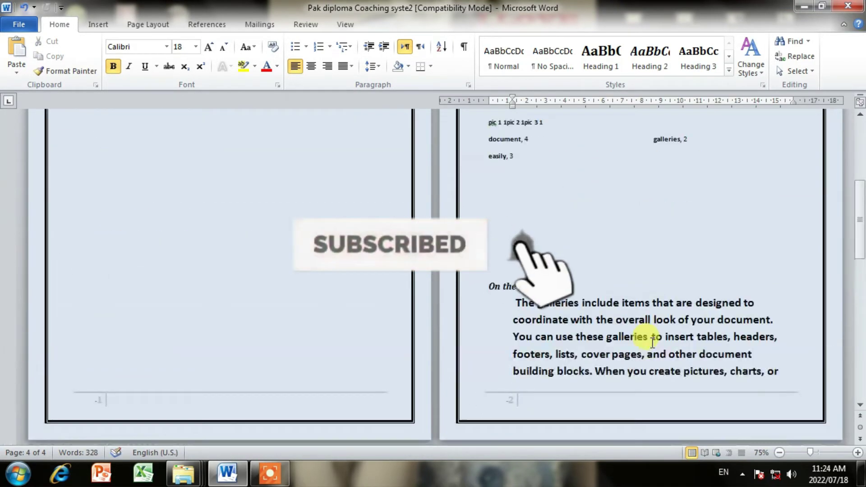
{"action": "left_click", "coordinate": [514, 315]}
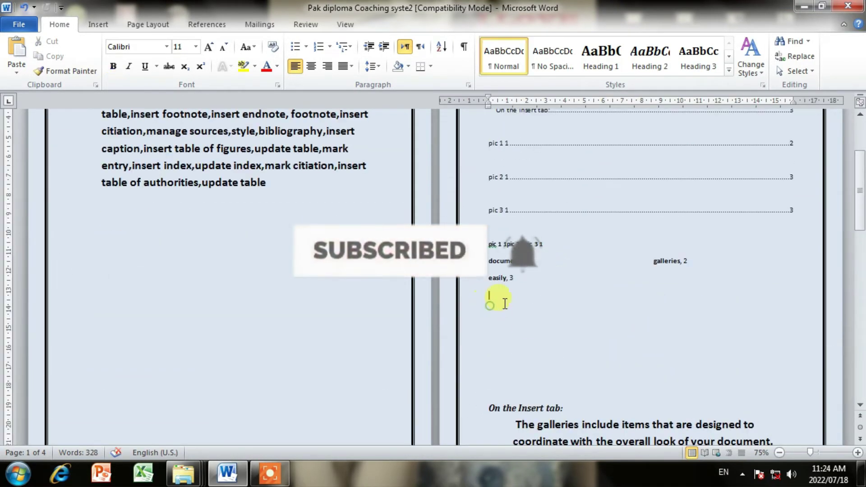
{"action": "left_click", "coordinate": [218, 27]}
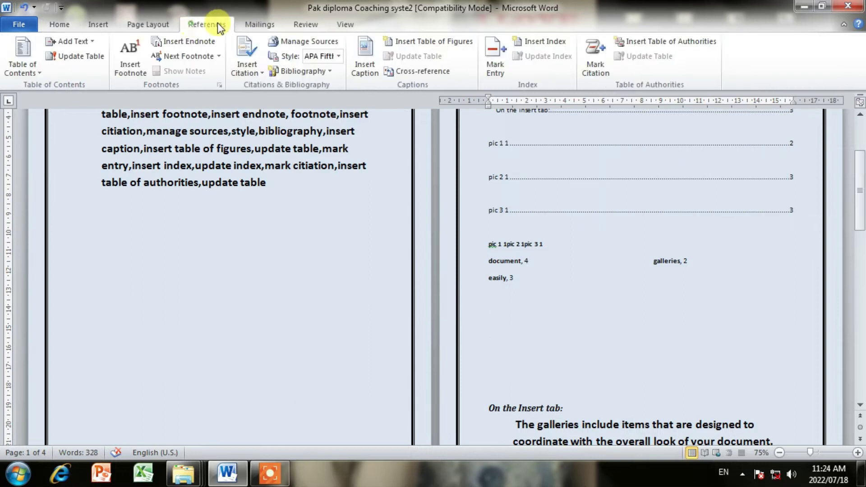
{"action": "left_click", "coordinate": [705, 44]}
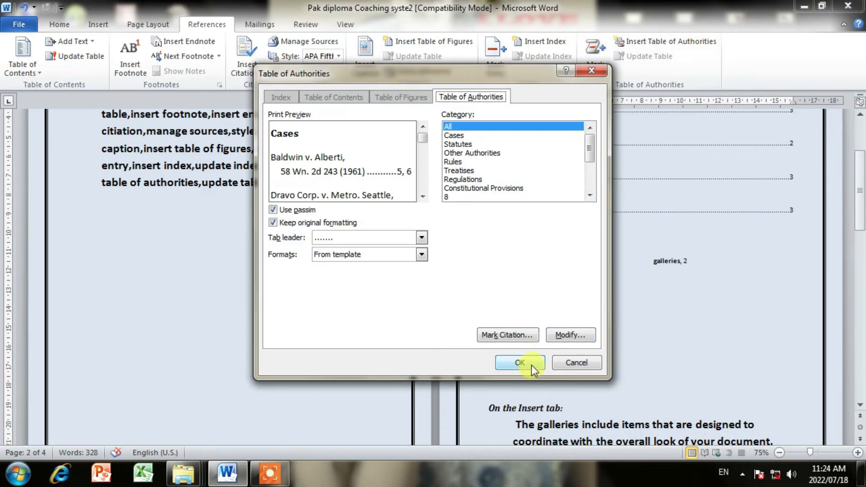
{"action": "left_click", "coordinate": [532, 364]}
{"action": "scroll", "coordinate": [550, 345], "scroll_direction": "down", "scroll_amount": 5}
{"action": "scroll", "coordinate": [548, 343], "scroll_direction": "down", "scroll_amount": 10}
{"action": "scroll", "coordinate": [548, 344], "scroll_direction": "down", "scroll_amount": 5}
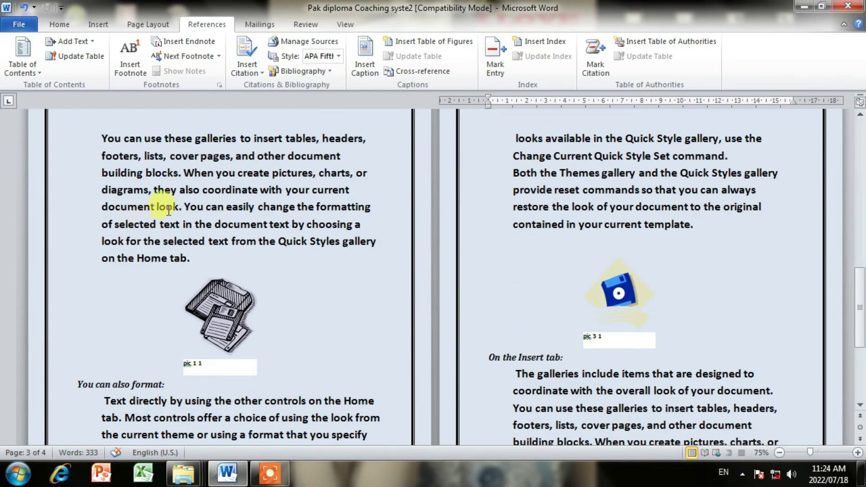
Mark the page 3 'diagrams' as a Cases citation and hide field codes again
{"action": "left_click_drag", "start_coordinate": [151, 189], "coordinate": [102, 190]}
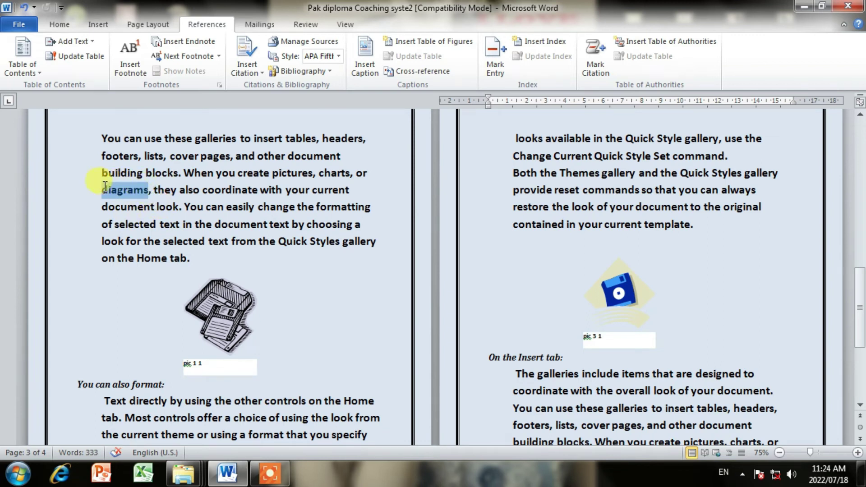
{"action": "left_click", "coordinate": [593, 66]}
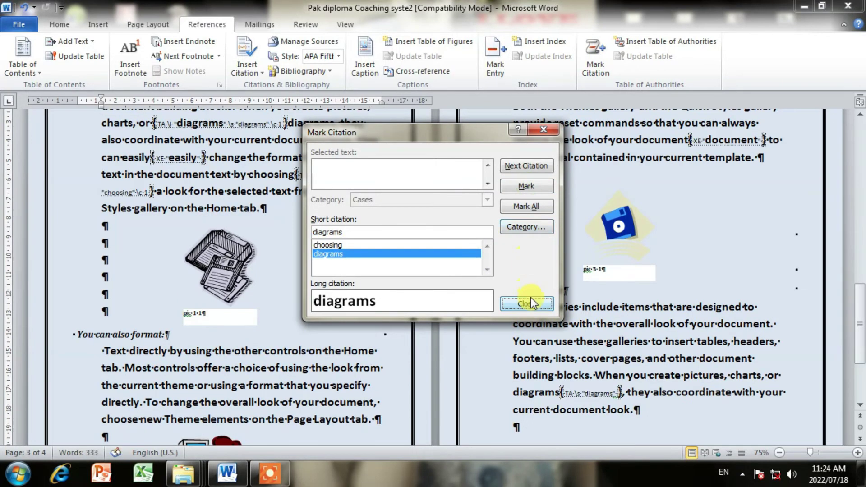
{"action": "left_click", "coordinate": [526, 304]}
{"action": "scroll", "coordinate": [651, 158], "scroll_direction": "up", "scroll_amount": 2}
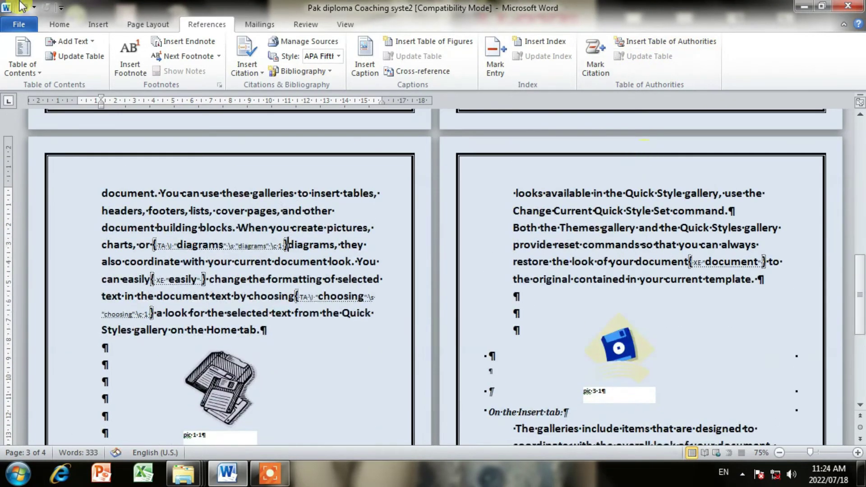
{"action": "left_click", "coordinate": [57, 24]}
{"action": "left_click", "coordinate": [464, 47]}
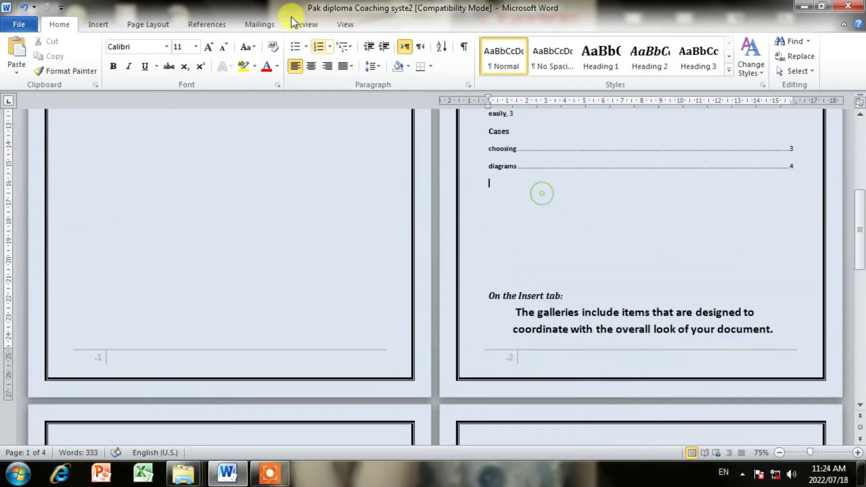
Reinsert the table of authorities, replacing the existing Cases category
{"action": "left_click", "coordinate": [207, 24]}
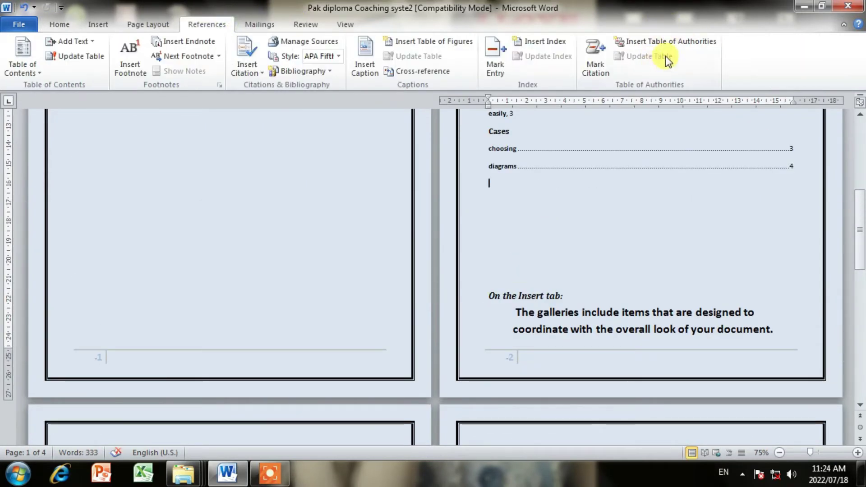
{"action": "left_click", "coordinate": [676, 45]}
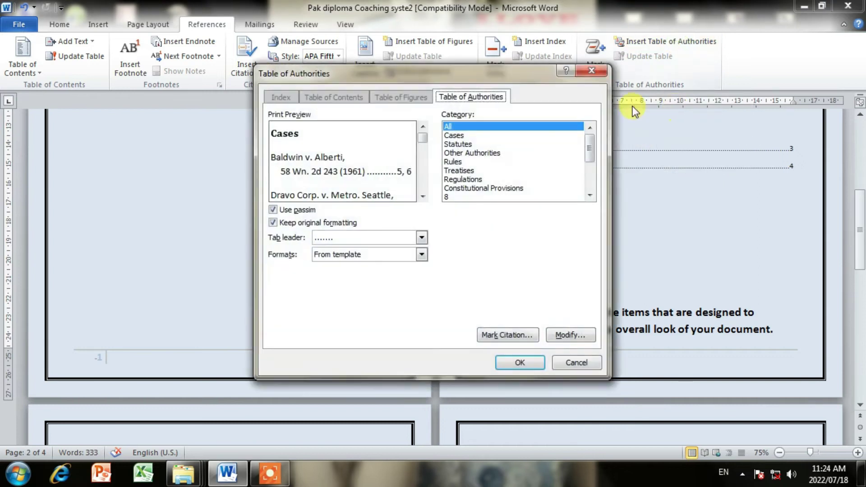
{"action": "left_click", "coordinate": [534, 361]}
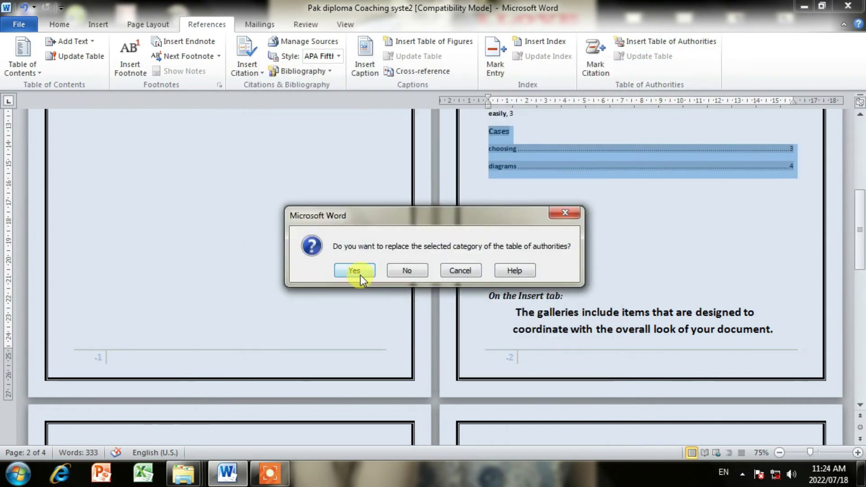
{"action": "left_click", "coordinate": [356, 271]}
Scroll through the rebuilt table to check that diagrams now lists pages 3, 4
{"action": "scroll", "coordinate": [568, 248], "scroll_direction": "up", "scroll_amount": 2}
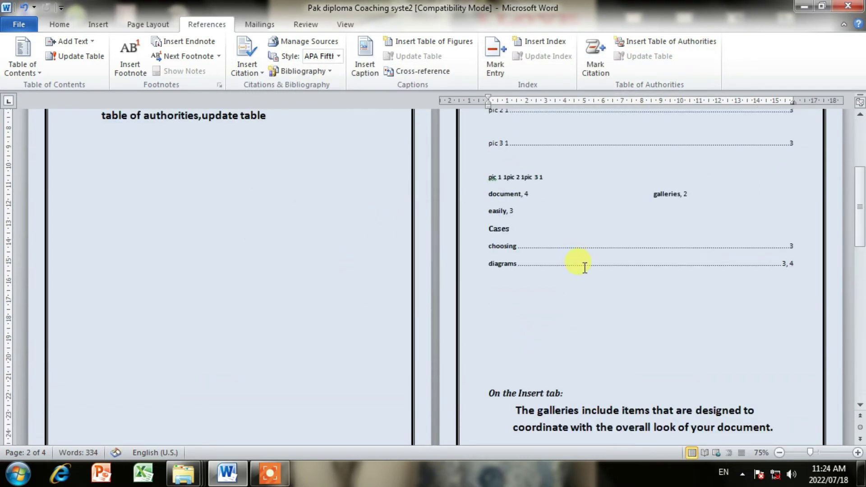
{"action": "scroll", "coordinate": [559, 280], "scroll_direction": "down", "scroll_amount": 3}
{"action": "scroll", "coordinate": [555, 285], "scroll_direction": "down", "scroll_amount": 3}
{"action": "scroll", "coordinate": [563, 287], "scroll_direction": "down", "scroll_amount": 2}
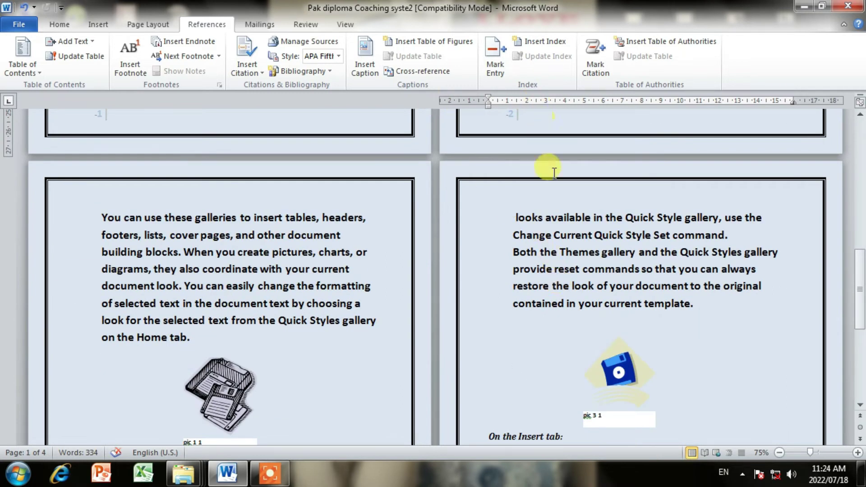
{"action": "scroll", "coordinate": [557, 186], "scroll_direction": "up", "scroll_amount": 2}
{"action": "scroll", "coordinate": [558, 181], "scroll_direction": "up", "scroll_amount": 3}
{"action": "scroll", "coordinate": [558, 178], "scroll_direction": "up", "scroll_amount": 2}
{"action": "scroll", "coordinate": [541, 217], "scroll_direction": "down", "scroll_amount": 3}
{"action": "scroll", "coordinate": [531, 250], "scroll_direction": "down", "scroll_amount": 3}
{"action": "scroll", "coordinate": [517, 249], "scroll_direction": "down", "scroll_amount": 5}
Mark the word 'directly' on page 3 as a Cases citation
{"action": "scroll", "coordinate": [514, 246], "scroll_direction": "down", "scroll_amount": 1}
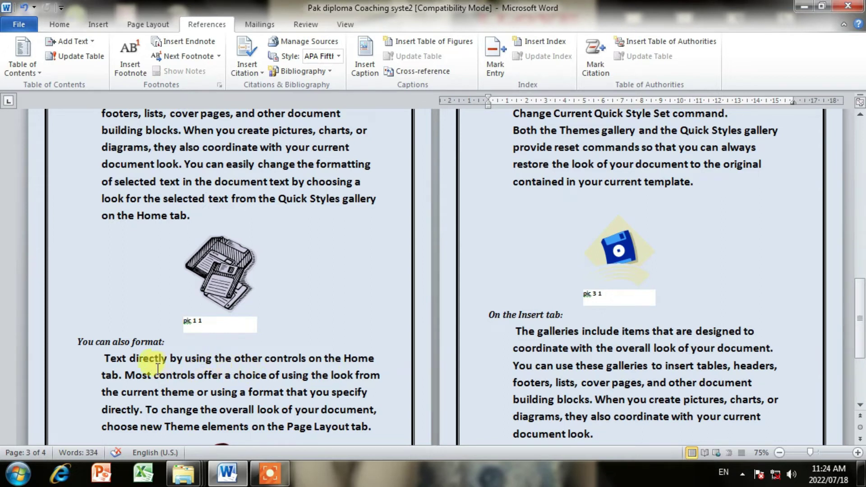
{"action": "left_click_drag", "start_coordinate": [129, 358], "coordinate": [171, 359]}
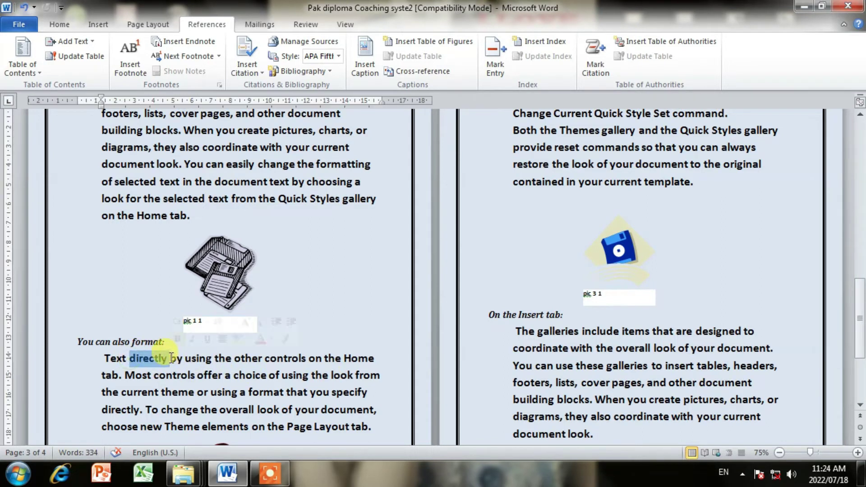
{"action": "left_click", "coordinate": [600, 72]}
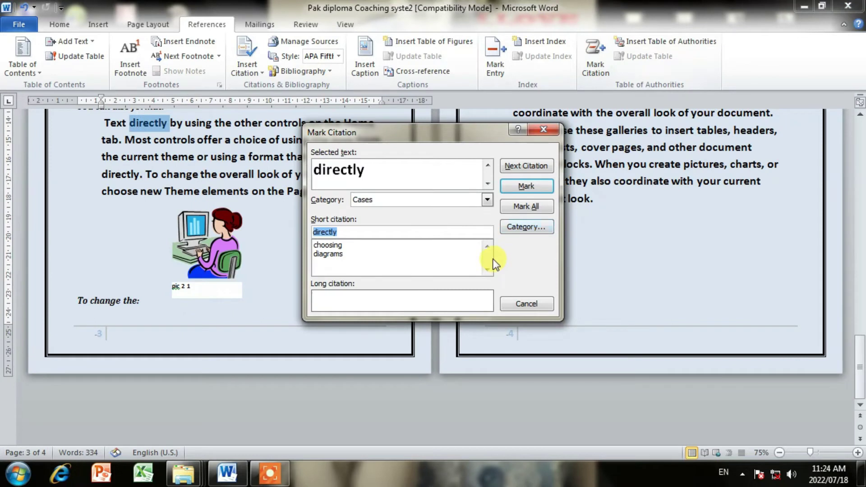
{"action": "left_click", "coordinate": [523, 186]}
{"action": "left_click", "coordinate": [526, 304]}
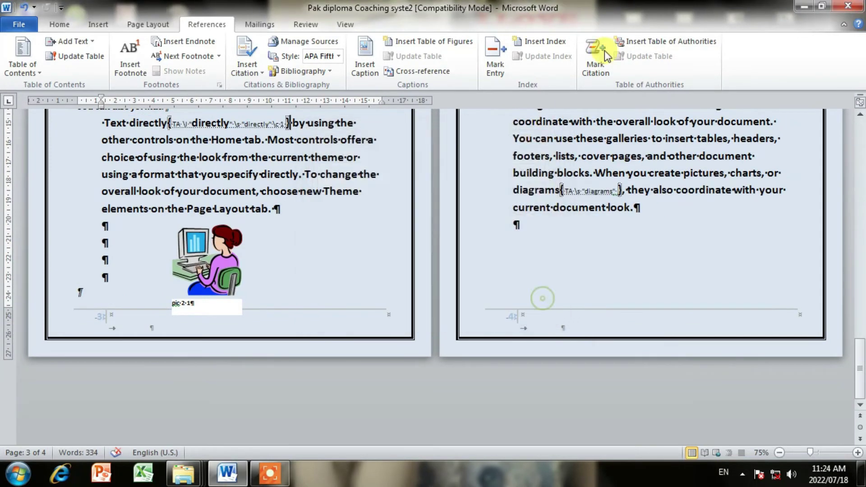
Turn off Show/Hide ¶ to hide formatting marks and field codes
{"action": "scroll", "coordinate": [660, 142], "scroll_direction": "up", "scroll_amount": 3}
{"action": "scroll", "coordinate": [658, 145], "scroll_direction": "up", "scroll_amount": 5}
{"action": "scroll", "coordinate": [658, 145], "scroll_direction": "up", "scroll_amount": 3}
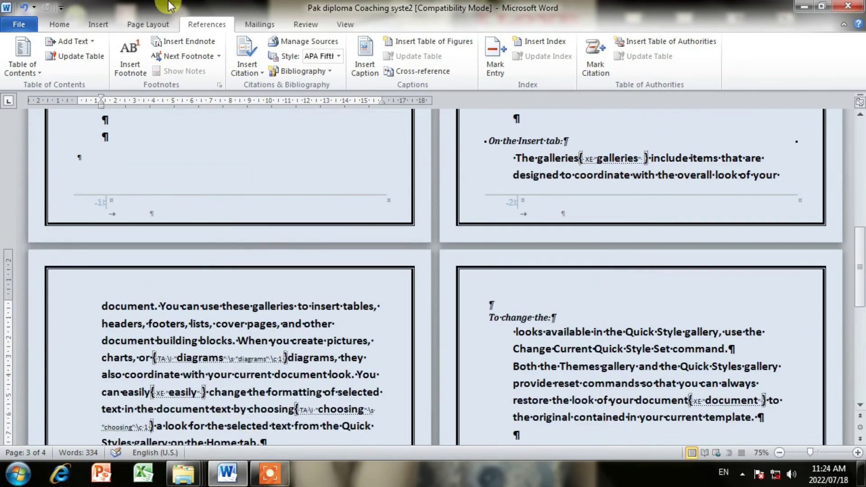
{"action": "left_click", "coordinate": [59, 24]}
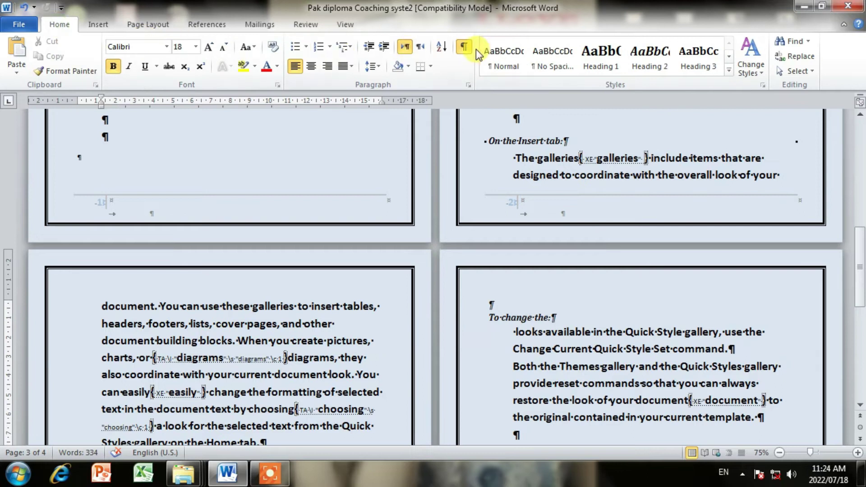
{"action": "left_click", "coordinate": [463, 46]}
{"action": "left_click", "coordinate": [525, 289]}
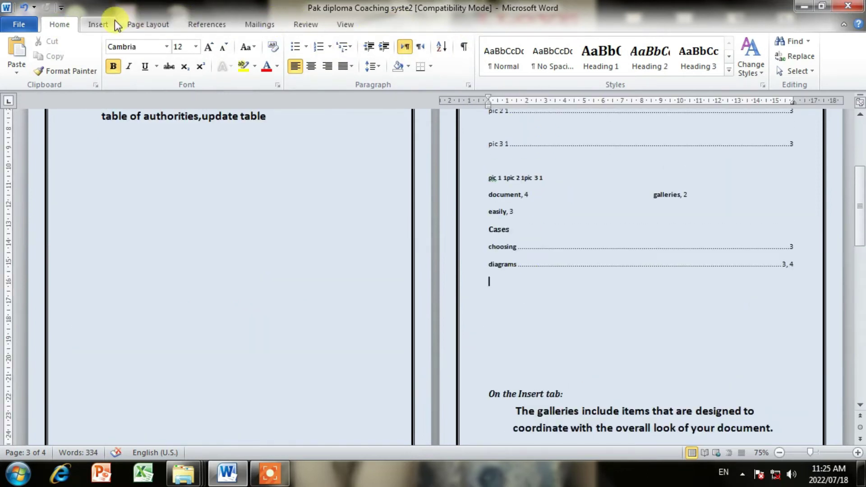
Regenerate the table of authorities so Cases adds directly, 3 beneath choosing and diagrams
{"action": "left_click", "coordinate": [207, 24]}
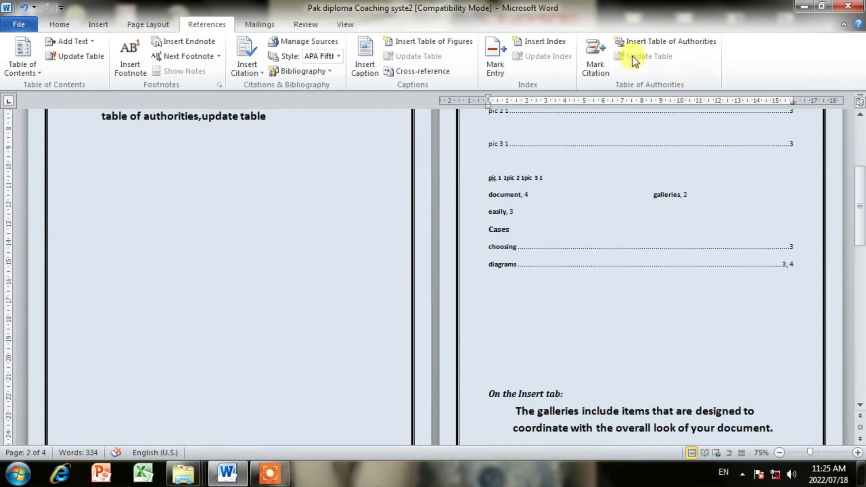
{"action": "left_click", "coordinate": [624, 41]}
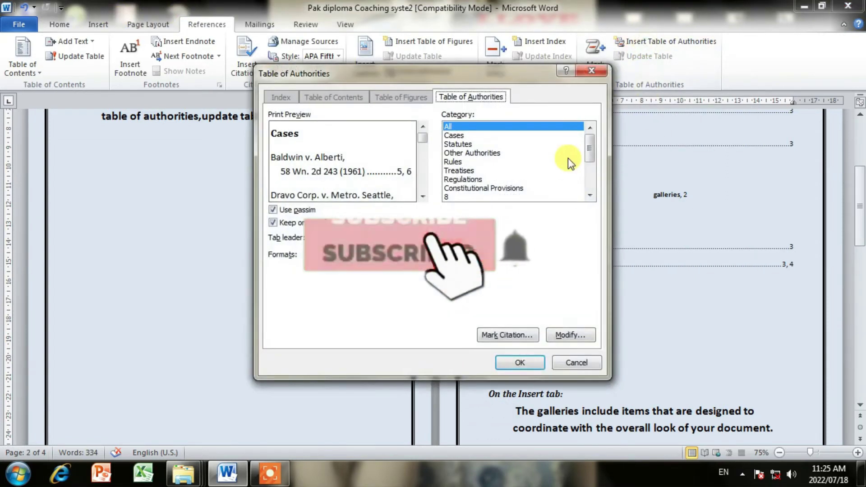
{"action": "left_click", "coordinate": [525, 359]}
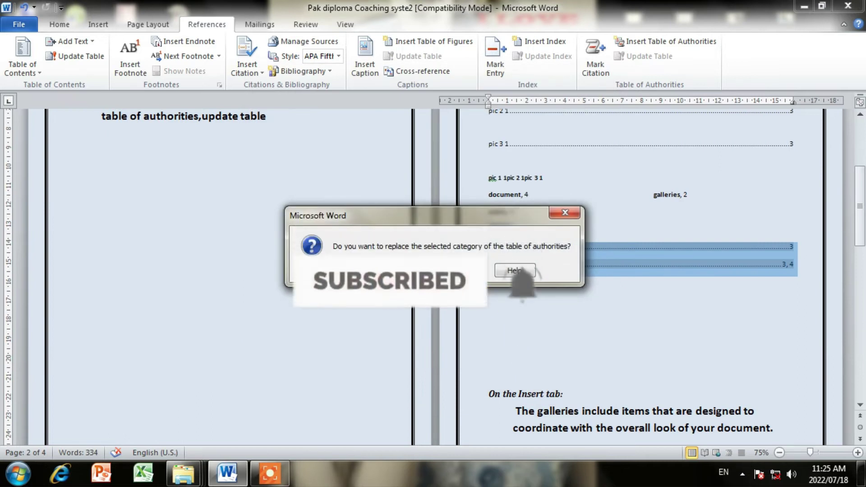
{"action": "left_click", "coordinate": [359, 269]}
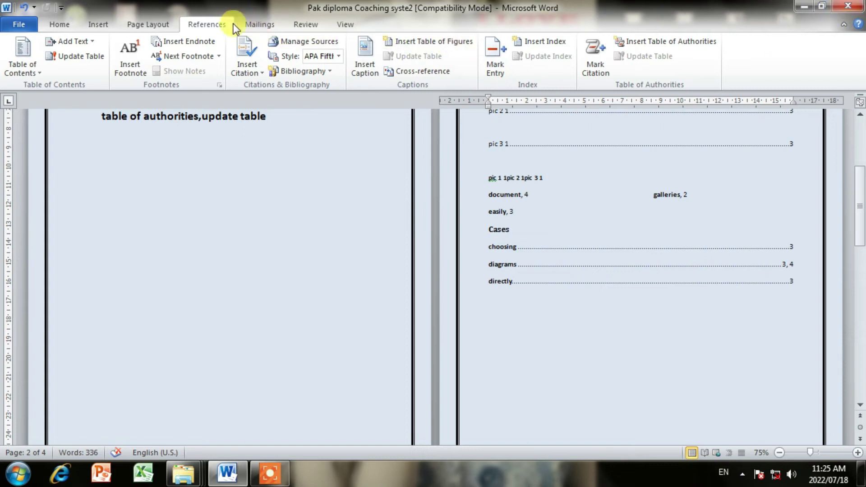
{"action": "scroll", "coordinate": [628, 182], "scroll_direction": "up", "scroll_amount": 3}
{"action": "scroll", "coordinate": [628, 182], "scroll_direction": "up", "scroll_amount": 3}
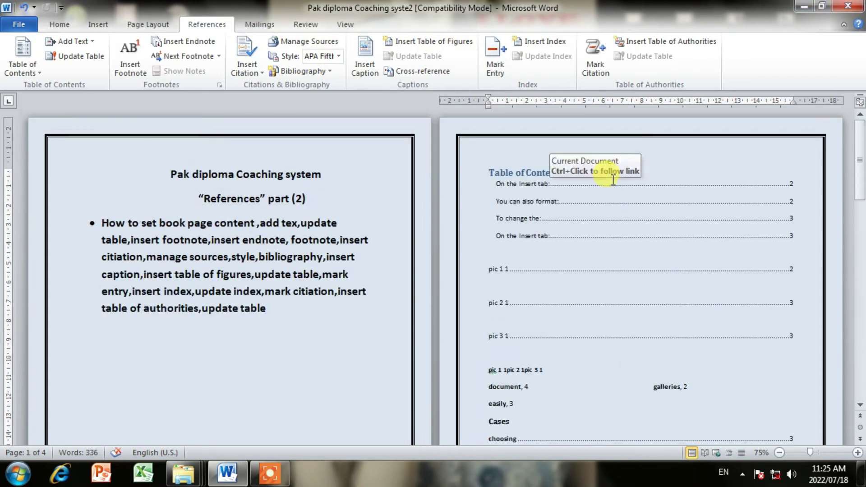
{"action": "scroll", "coordinate": [667, 197], "scroll_direction": "down", "scroll_amount": 6}
{"action": "scroll", "coordinate": [669, 198], "scroll_direction": "up", "scroll_amount": 4}
{"action": "scroll", "coordinate": [670, 199], "scroll_direction": "up", "scroll_amount": 1}
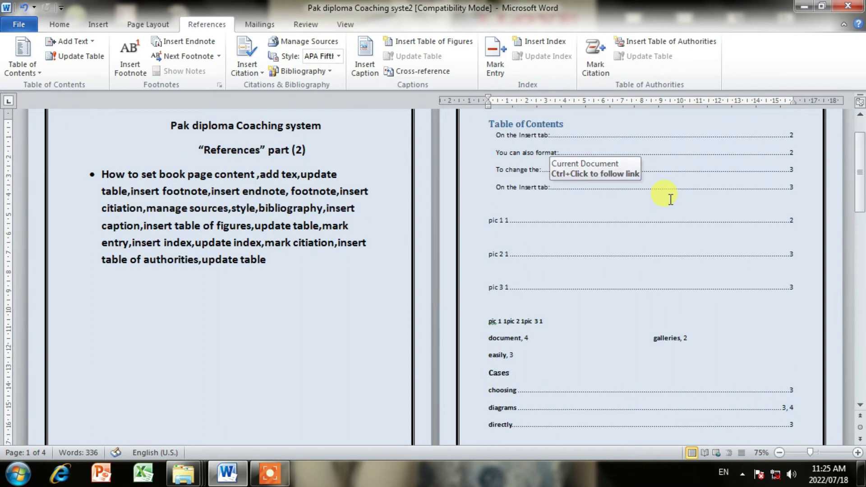
{"action": "scroll", "coordinate": [671, 199], "scroll_direction": "down", "scroll_amount": 7}
{"action": "scroll", "coordinate": [671, 199], "scroll_direction": "down", "scroll_amount": 7}
{"action": "scroll", "coordinate": [670, 199], "scroll_direction": "down", "scroll_amount": 9}
{"action": "scroll", "coordinate": [670, 199], "scroll_direction": "up", "scroll_amount": 5}
{"action": "scroll", "coordinate": [667, 200], "scroll_direction": "up", "scroll_amount": 5}
{"action": "scroll", "coordinate": [665, 199], "scroll_direction": "up", "scroll_amount": 4}
{"action": "scroll", "coordinate": [662, 199], "scroll_direction": "up", "scroll_amount": 2}
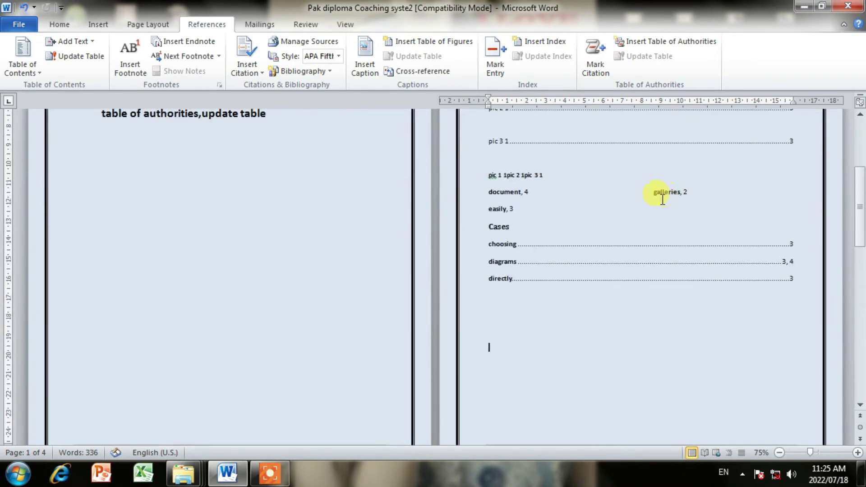
{"action": "type", "text": "how to open y"}
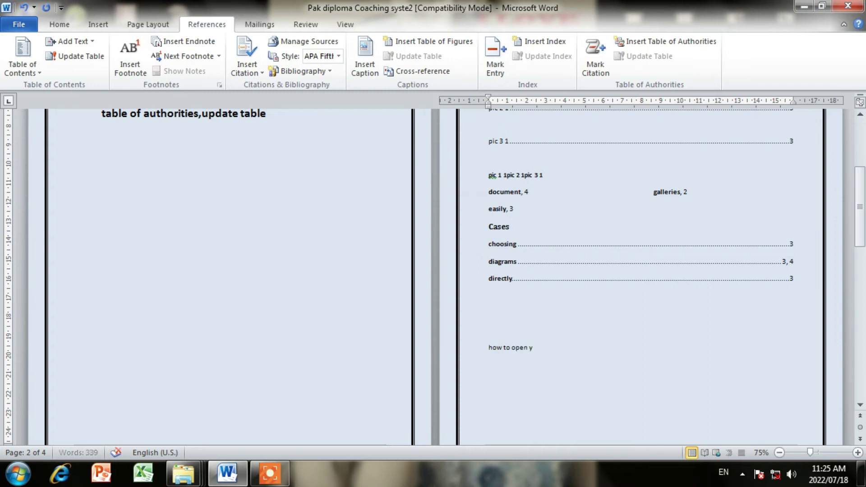
{"action": "type", "text": "r"}
{"action": "key", "text": "BackSpace"}
{"action": "key", "text": "BackSpace"}
{"action": "key", "text": "BackSpace"}
{"action": "type", "text": "g"}
{"action": "type", "text": "ou"}
{"action": "type", "text": "pi"}
{"action": "key", "text": "ctrl+z"}
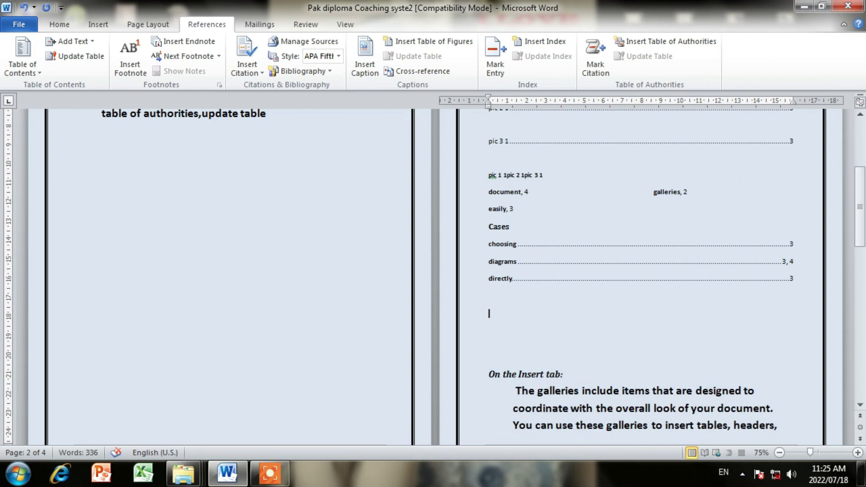
{"action": "type", "text": "re"}
{"action": "type", "text": "e ctrl and v"}
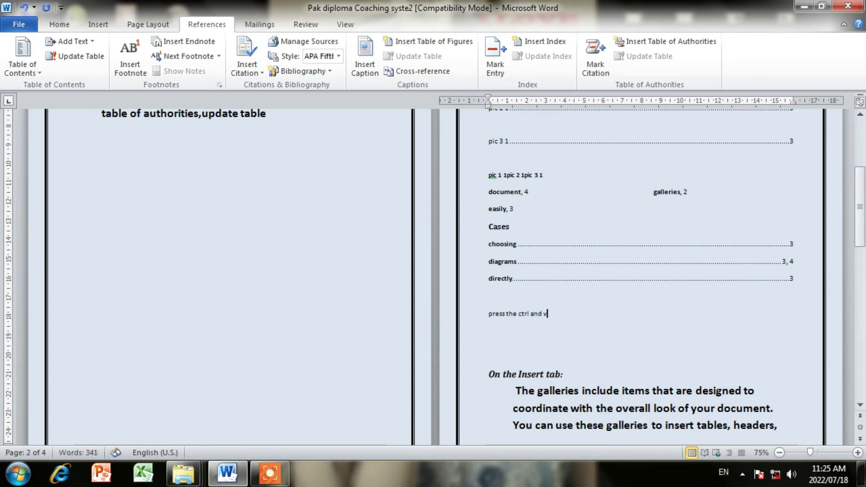
{"action": "key", "text": "BackSpace"}
{"action": "type", "text": "mouse"}
{"action": "type", "text": "w"}
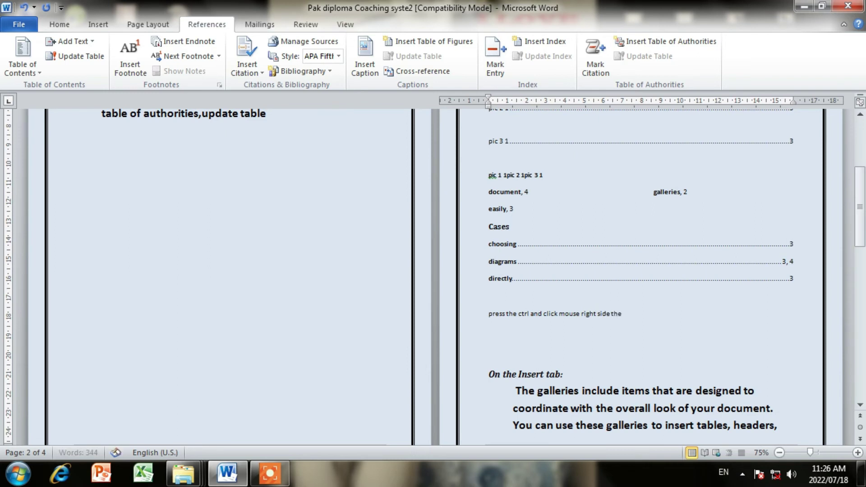
{"action": "type", "text": "show th"}
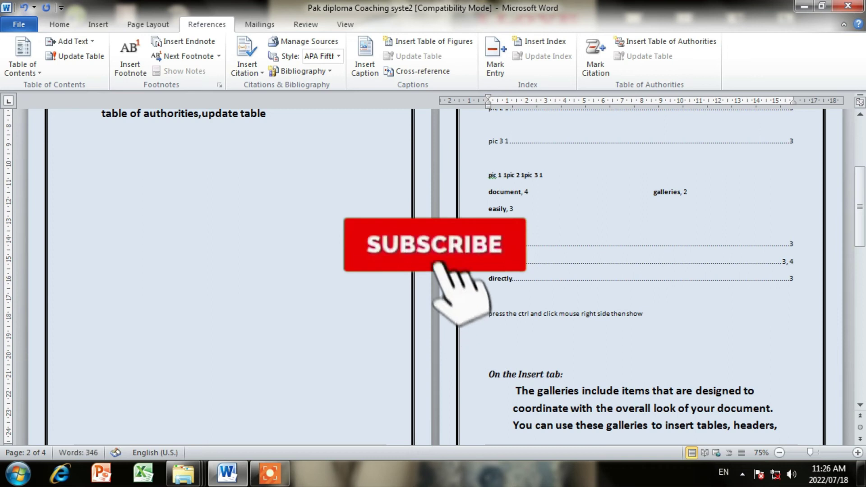
{"action": "type", "text": "is pic"}
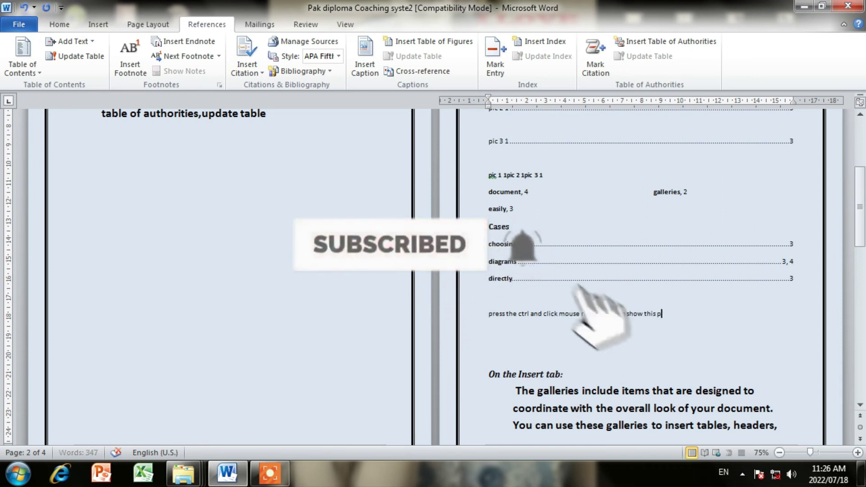
{"action": "key", "text": "BackSpace"}
{"action": "key", "text": "BackSpace"}
{"action": "key", "text": "BackSpace"}
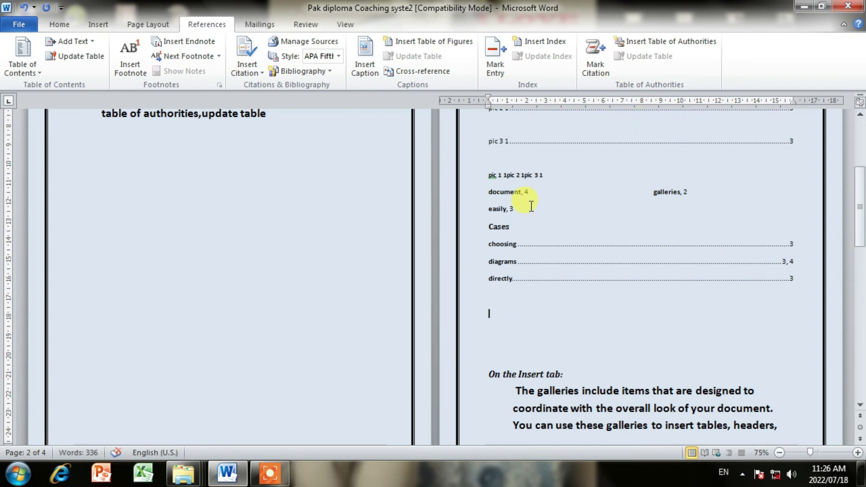
Follow the index entry's link to the pic 1 1 caption
{"action": "left_click", "coordinate": [498, 180], "text": "ctrl"}
{"action": "scroll", "coordinate": [600, 332], "scroll_direction": "up", "scroll_amount": 2}
{"action": "scroll", "coordinate": [550, 290], "scroll_direction": "up", "scroll_amount": 3}
{"action": "scroll", "coordinate": [557, 320], "scroll_direction": "up", "scroll_amount": 3}
{"action": "scroll", "coordinate": [555, 317], "scroll_direction": "up", "scroll_amount": 3}
{"action": "scroll", "coordinate": [557, 319], "scroll_direction": "up", "scroll_amount": 2}
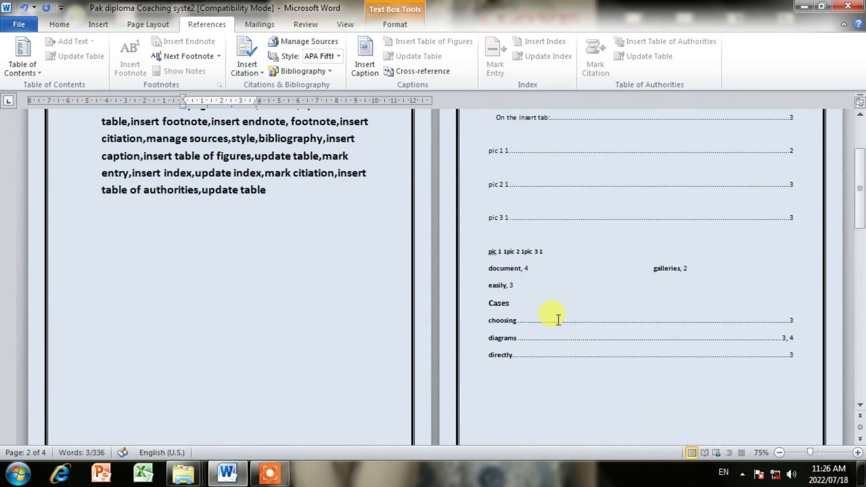
Follow the pic 3 entry to the pic 3 1 caption
{"action": "left_click", "coordinate": [556, 357]}
{"action": "double_click", "coordinate": [511, 251]}
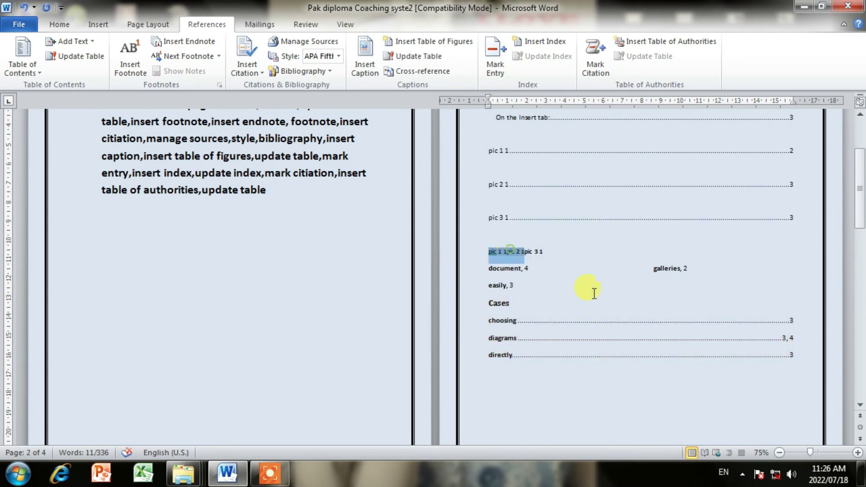
{"action": "left_click", "coordinate": [617, 293]}
{"action": "left_click", "coordinate": [537, 251]}
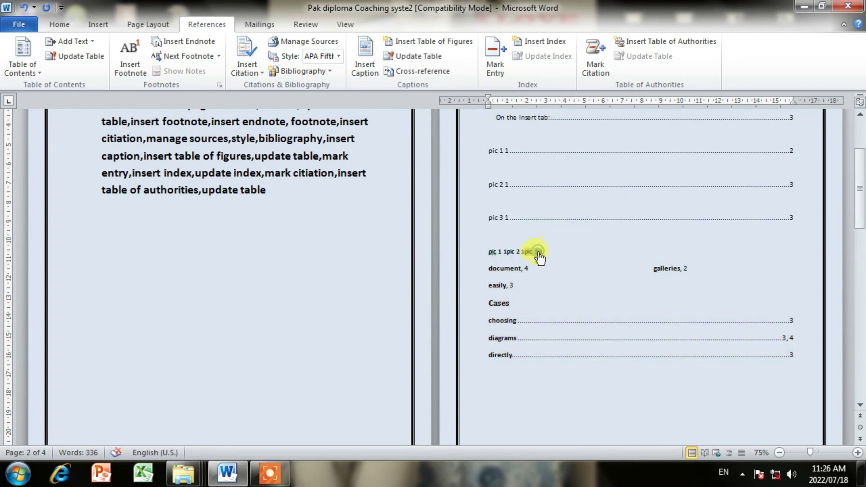
{"action": "key", "text": "ctrl+End"}
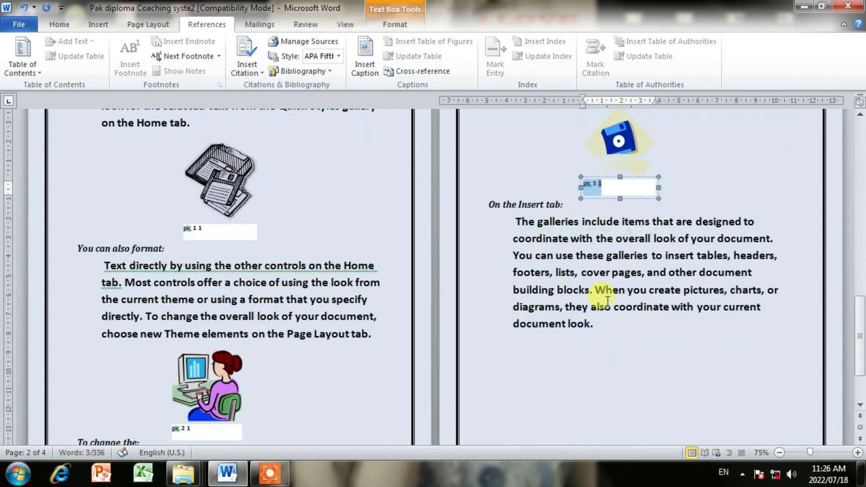
{"action": "scroll", "coordinate": [660, 367], "scroll_direction": "up", "scroll_amount": 3}
{"action": "scroll", "coordinate": [671, 370], "scroll_direction": "up", "scroll_amount": 5}
{"action": "scroll", "coordinate": [667, 365], "scroll_direction": "up", "scroll_amount": 5}
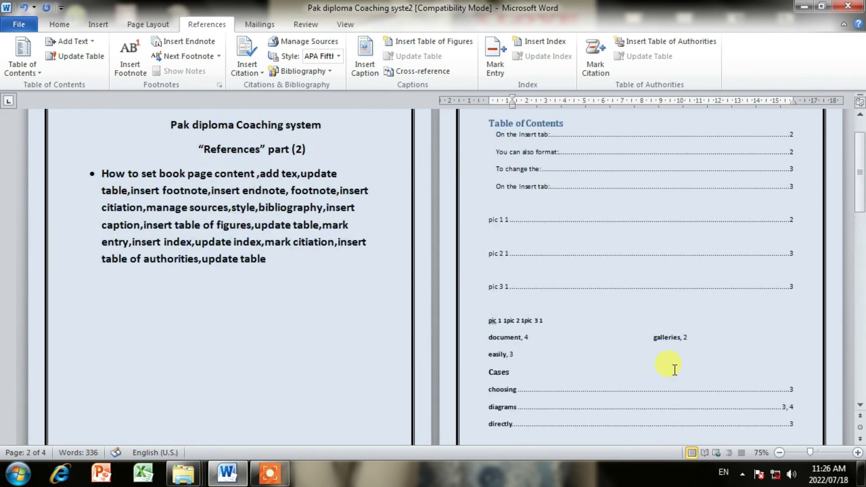
{"action": "scroll", "coordinate": [631, 189], "scroll_direction": "up", "scroll_amount": 2}
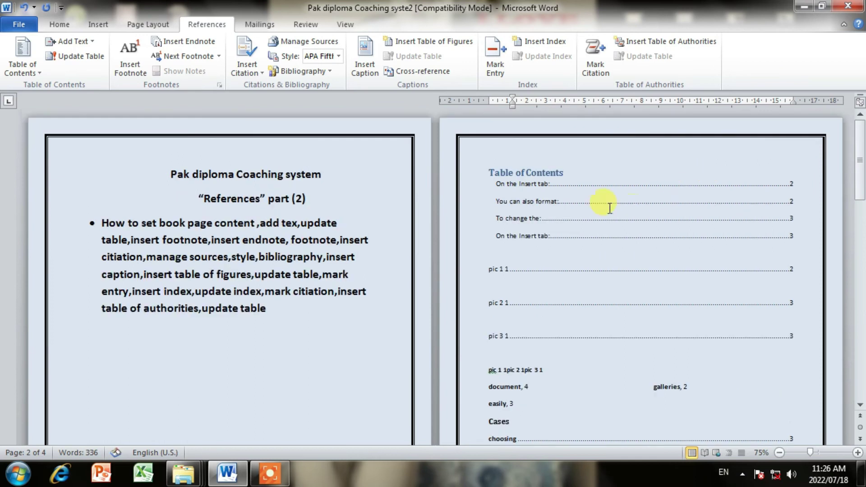
Follow the first Table of Contents entry to the 'On the Insert tab:' heading
{"action": "left_click", "coordinate": [541, 184]}
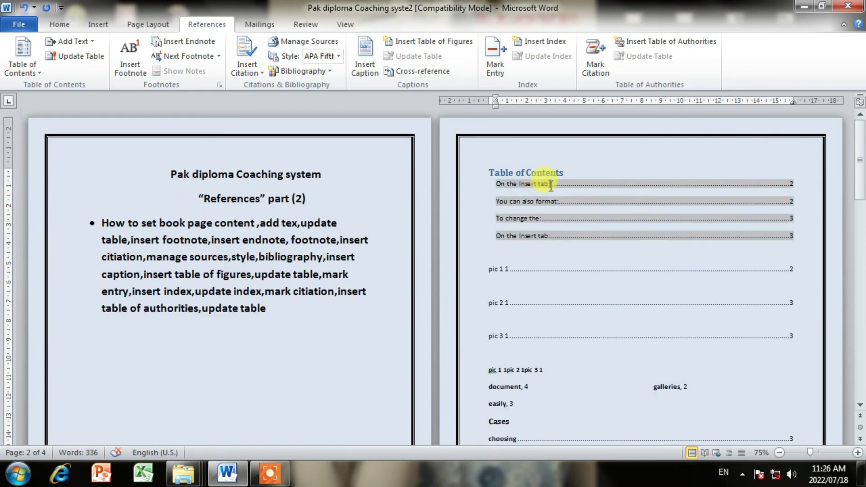
{"action": "left_click", "coordinate": [474, 194]}
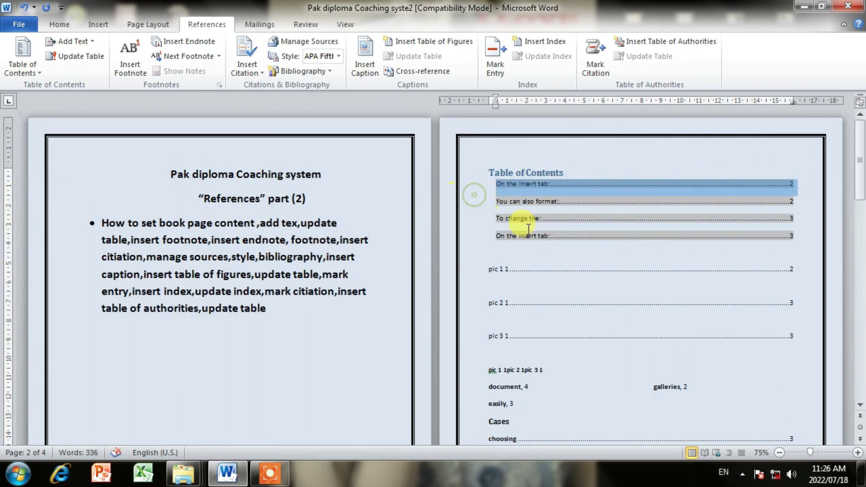
{"action": "left_click", "coordinate": [547, 283]}
{"action": "left_click", "coordinate": [517, 266]}
{"action": "left_click", "coordinate": [788, 184]}
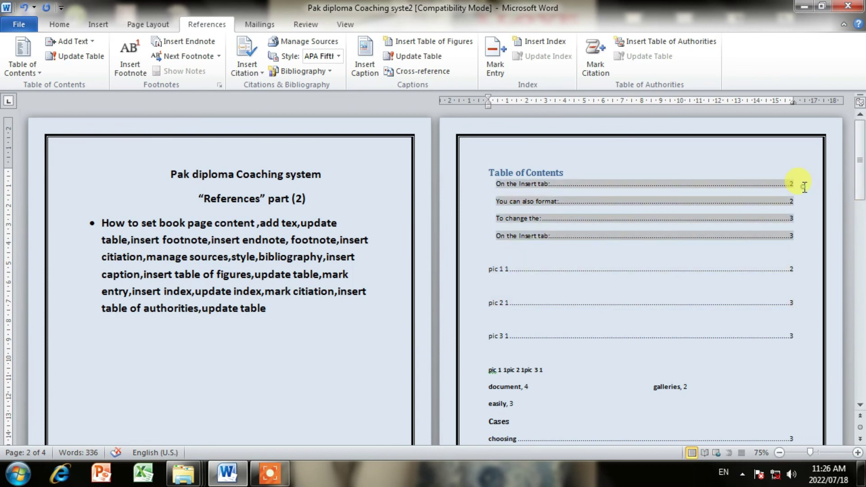
{"action": "left_click", "coordinate": [800, 182]}
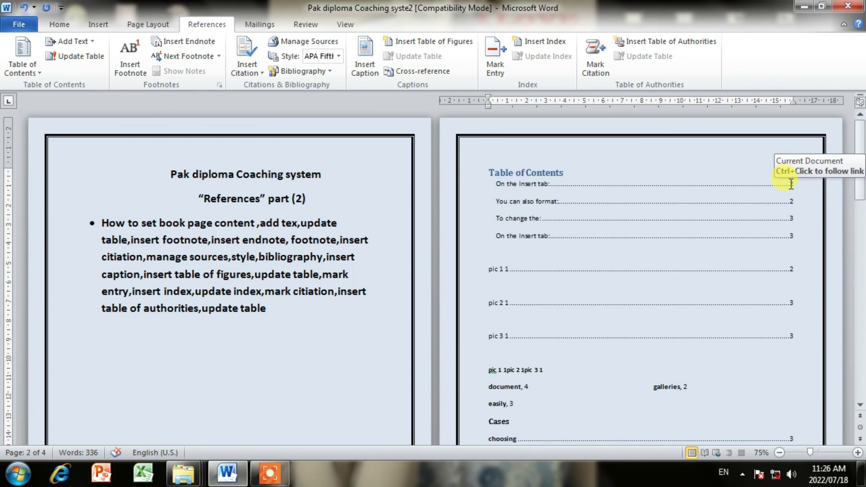
{"action": "left_click", "coordinate": [791, 184]}
{"action": "left_click", "coordinate": [790, 184], "text": "ctrl"}
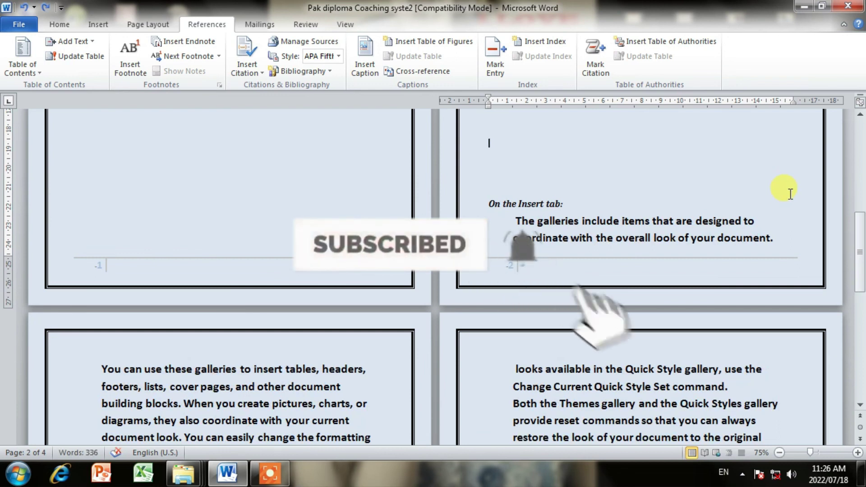
{"action": "scroll", "coordinate": [793, 198], "scroll_direction": "up", "scroll_amount": 3}
{"action": "scroll", "coordinate": [801, 204], "scroll_direction": "up", "scroll_amount": 5}
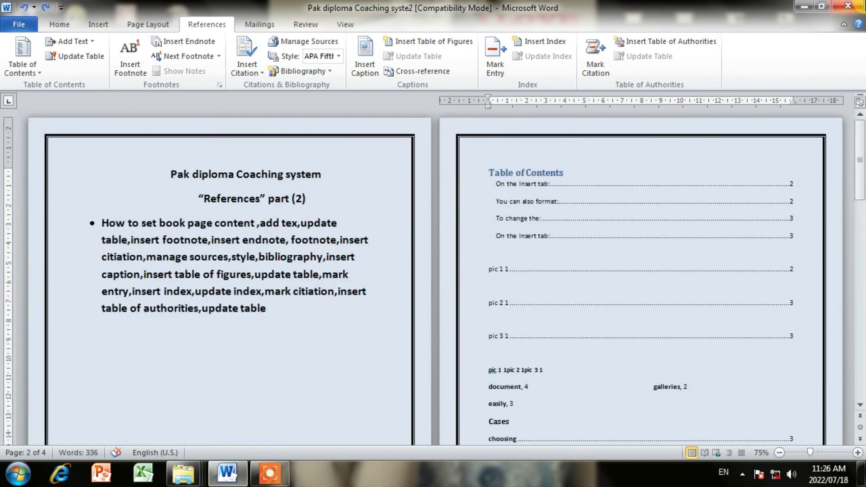
Close Word, saving the changes at the prompt
{"action": "left_click", "coordinate": [847, 6]}
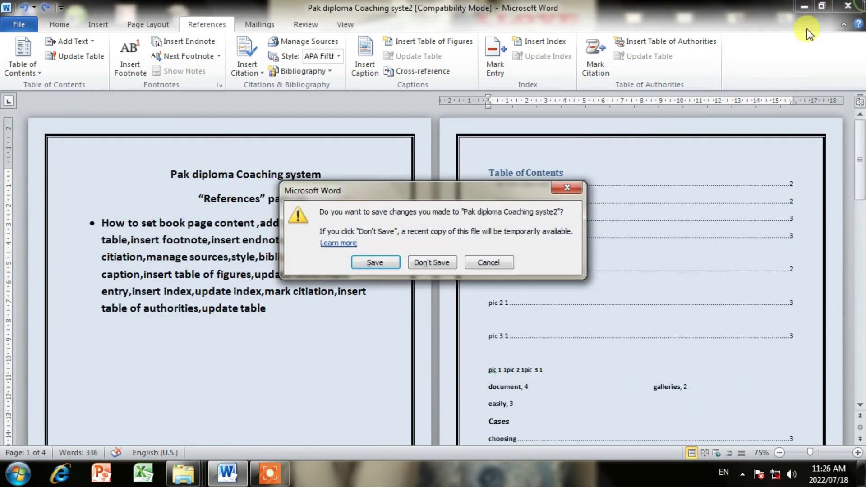
{"action": "left_click", "coordinate": [374, 262]}
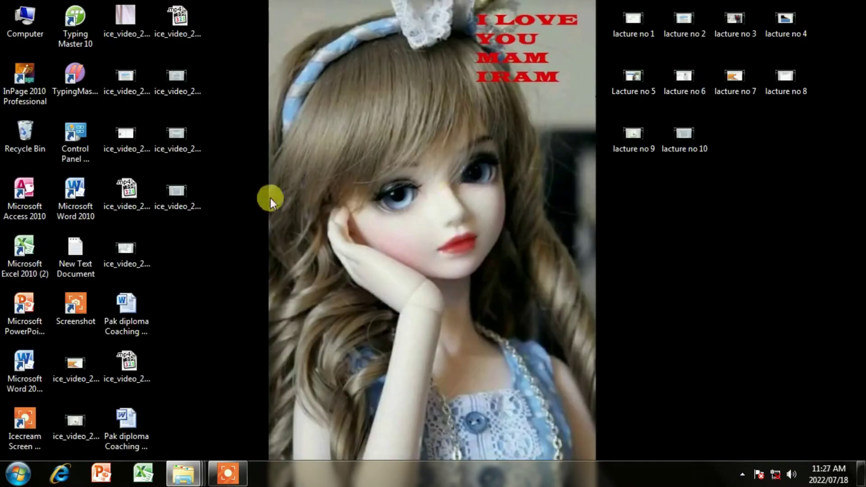
{"action": "right_click", "coordinate": [389, 158]}
Refresh the desktop and stop the Icecream Screen Recorder capture
{"action": "left_click", "coordinate": [412, 194]}
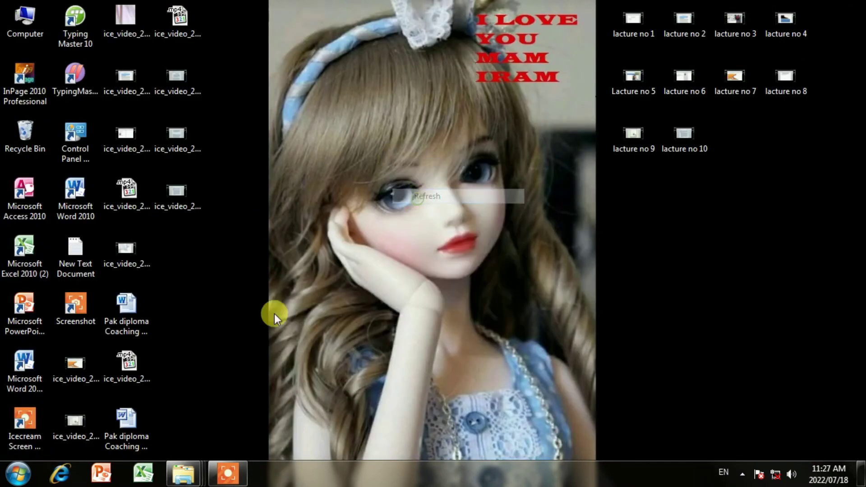
{"action": "left_click", "coordinate": [230, 471]}
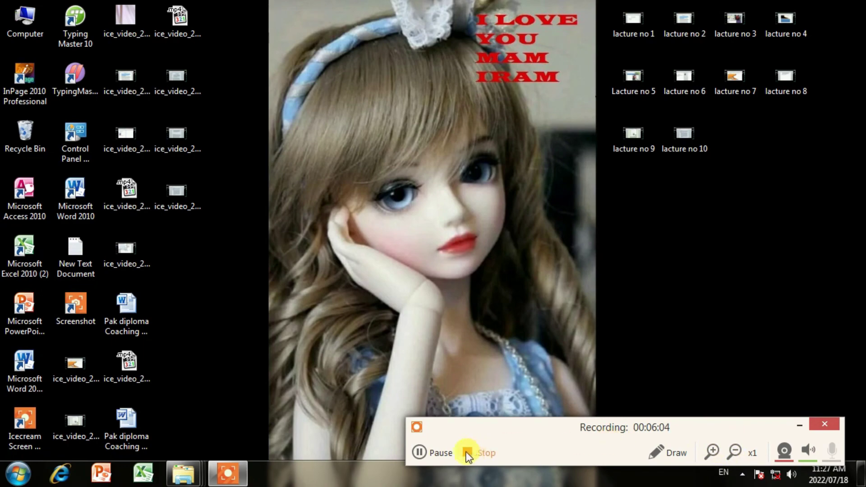
{"action": "left_click", "coordinate": [468, 453]}
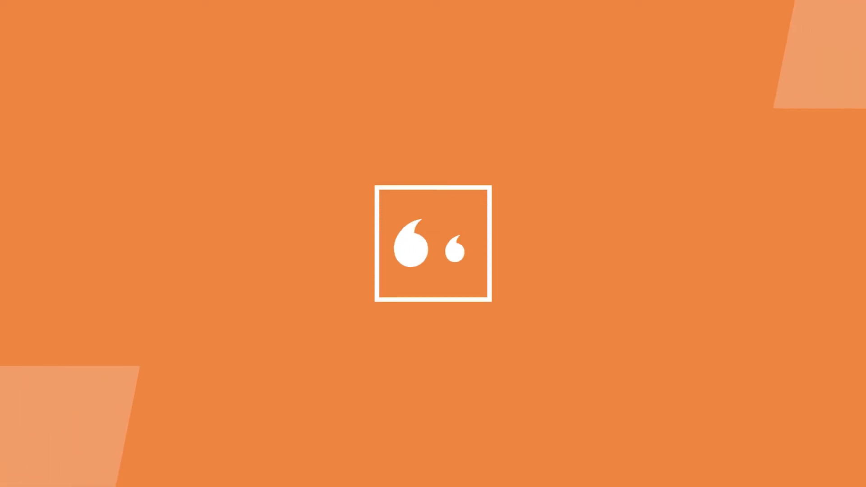